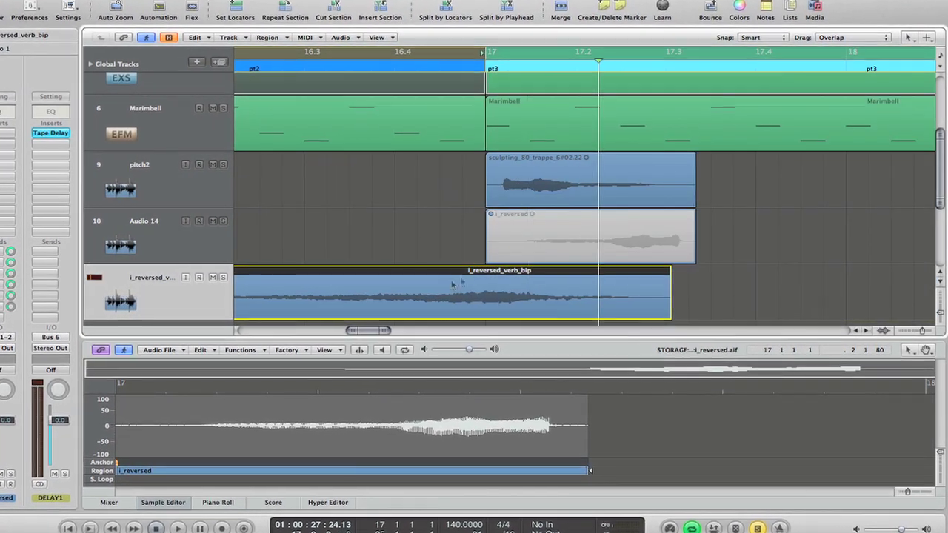
Reposition the i_reversed_verb_bip region near bar 17 and adjust the reverb output level in Space Designer on Audio 14.
left_click_drag(453, 283, 414, 297)
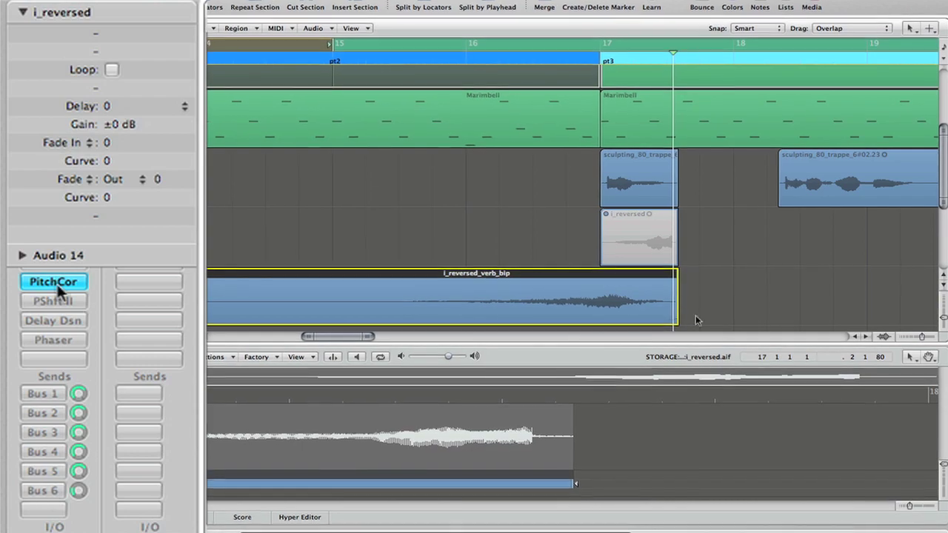
left_click_drag(677, 318, 599, 319)
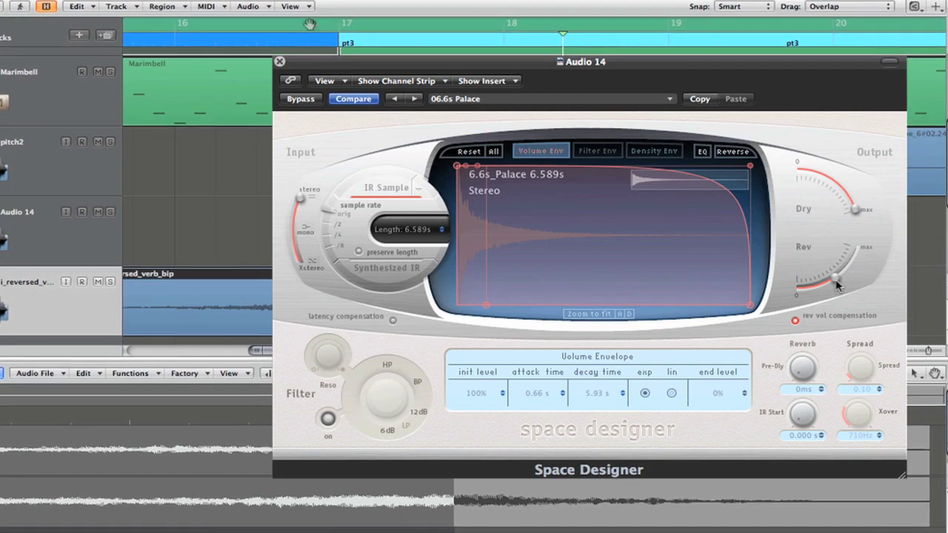
left_click(836, 280)
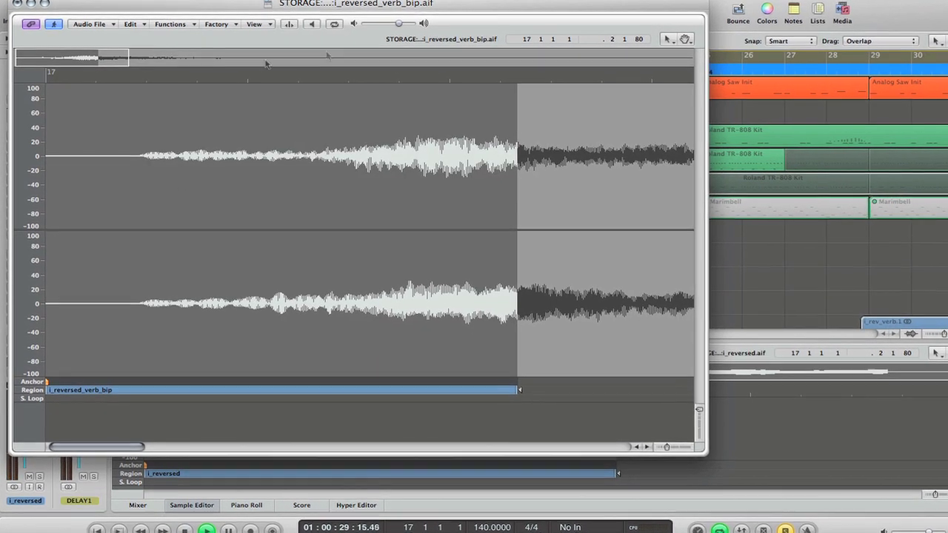
Select all of the i_reversed_verb_bip audio and reverse it.
left_click(130, 23)
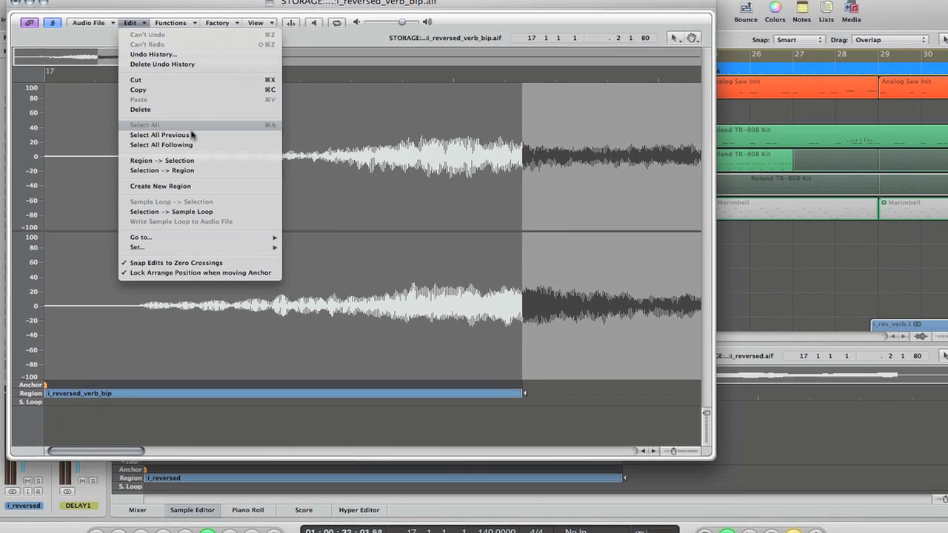
left_click(190, 129)
left_click(169, 24)
left_click(190, 93)
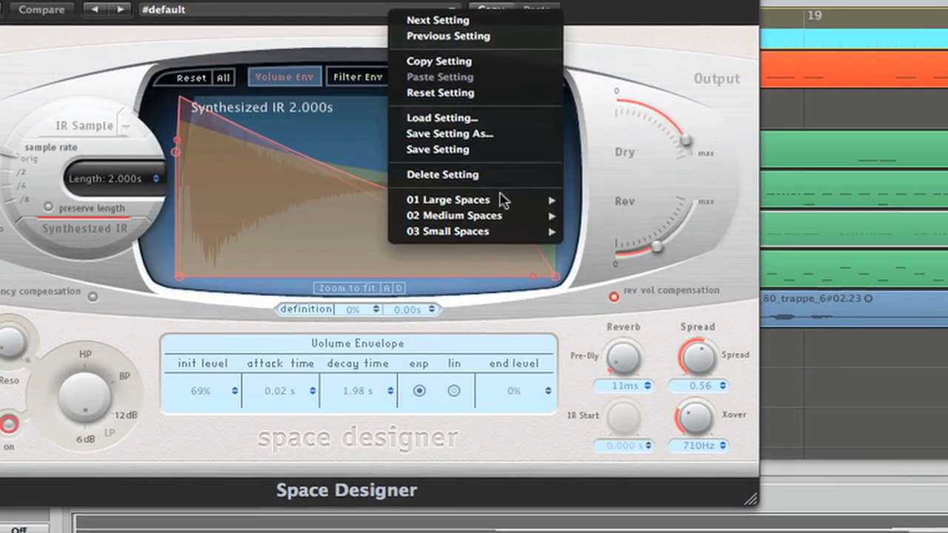
Add a fade-out at the end of the i_reversed_verb_bip region with the Crossfade tool.
mouse_move(504, 197)
mouse_move(659, 283)
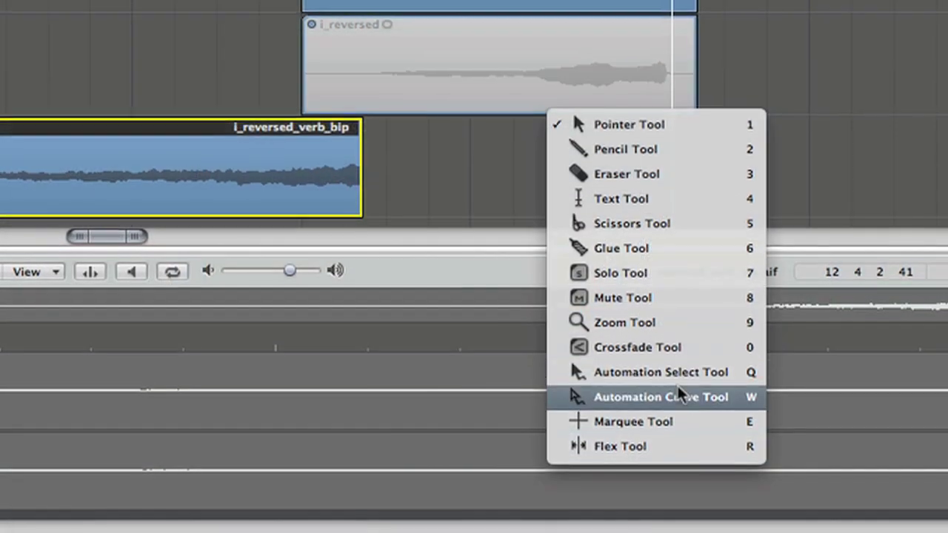
left_click(667, 348)
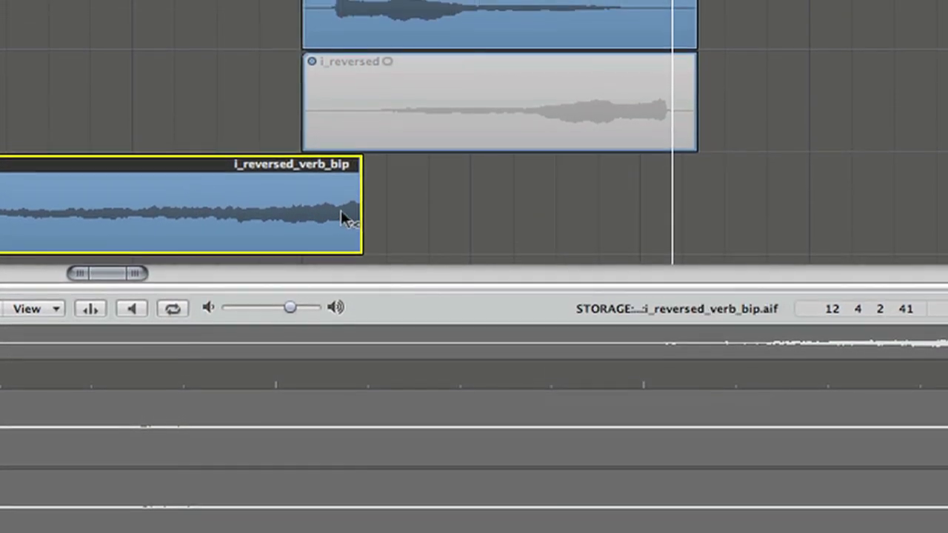
left_click_drag(341, 215, 387, 222)
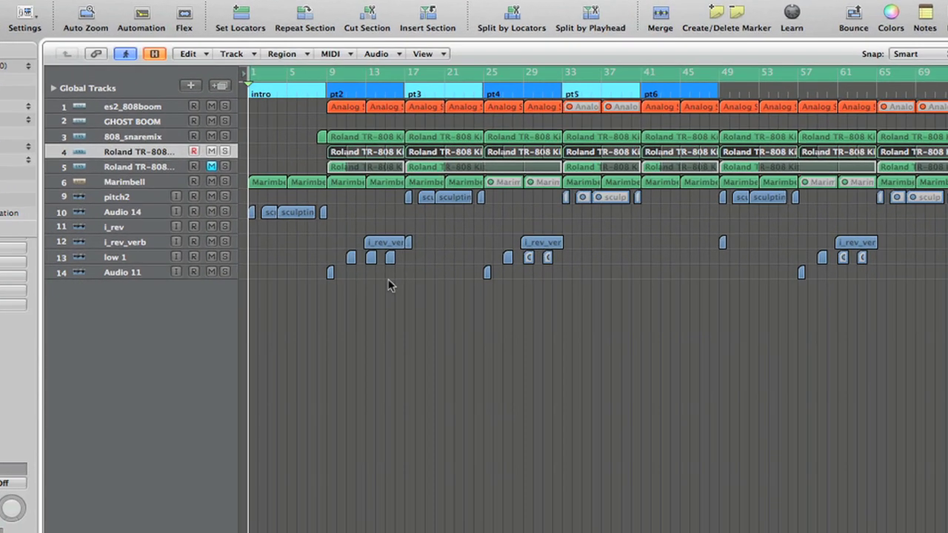
Play the arrangement and look over the snare, es2_808boom and Marimbell parts.
key("space")
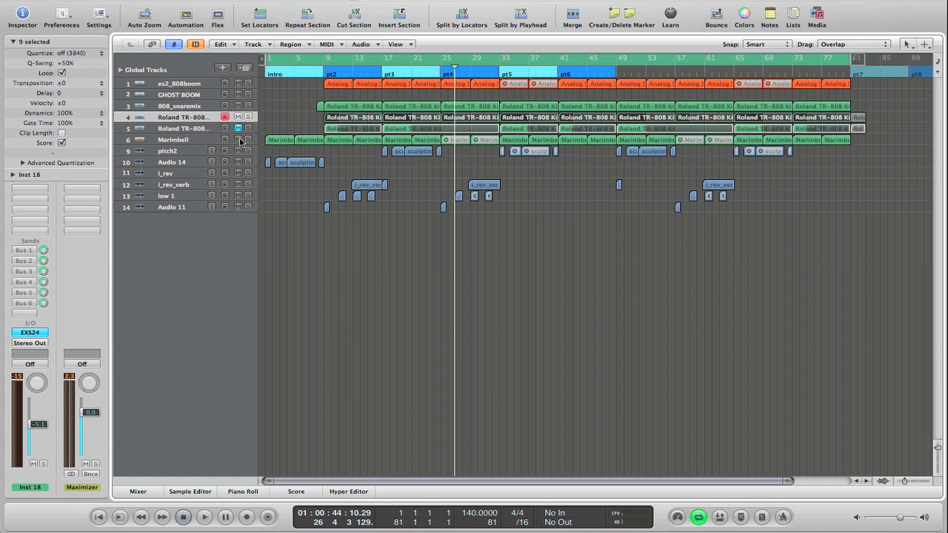
left_click(345, 107)
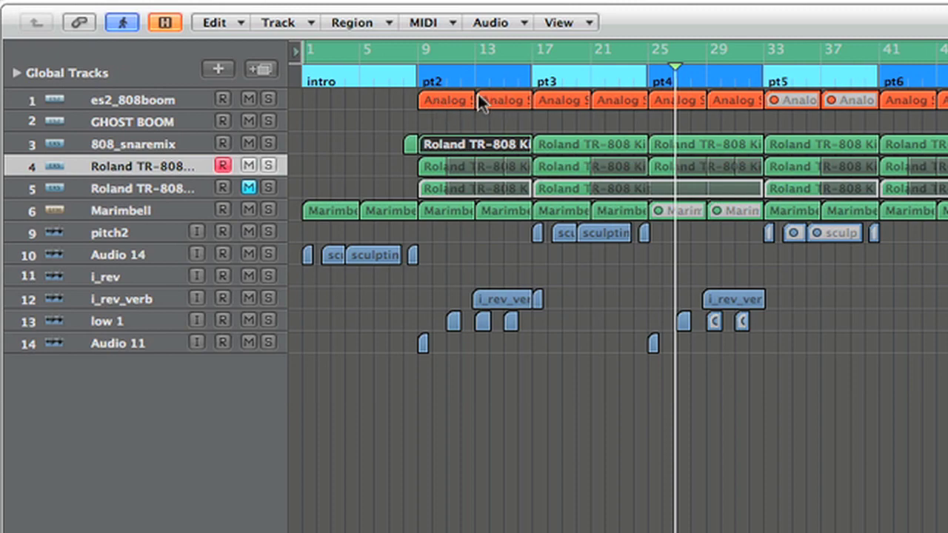
left_click(185, 105)
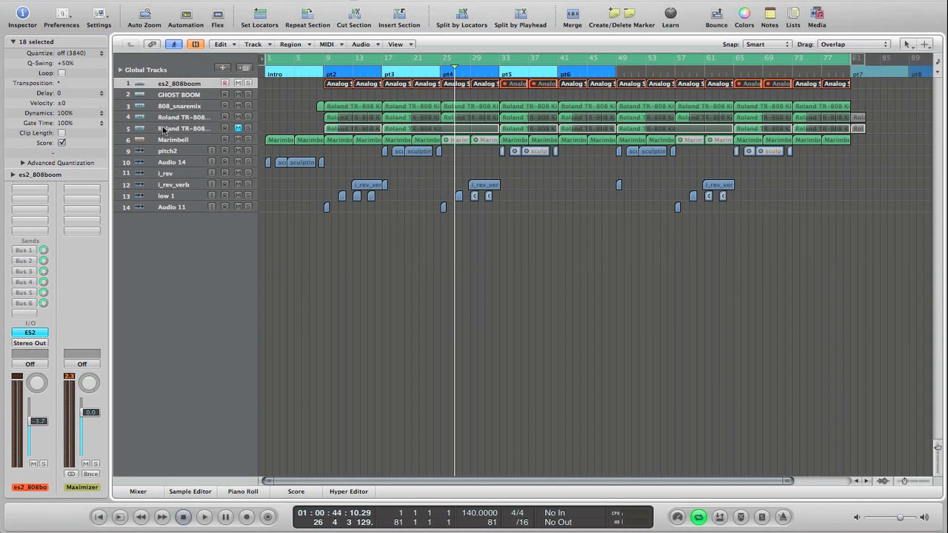
left_click(169, 137)
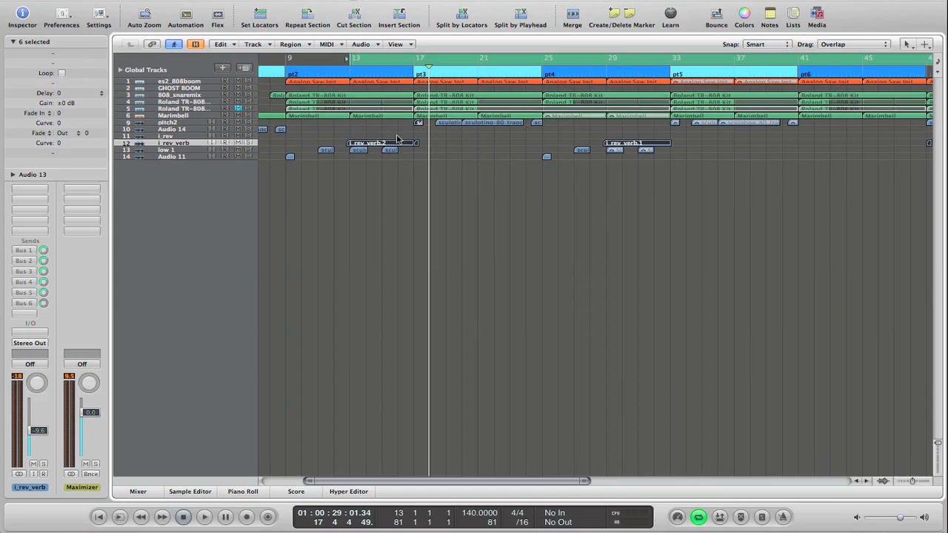
Mute the i_rev_verb track and enlarge the track heights in the arrangement.
key("super+Down")
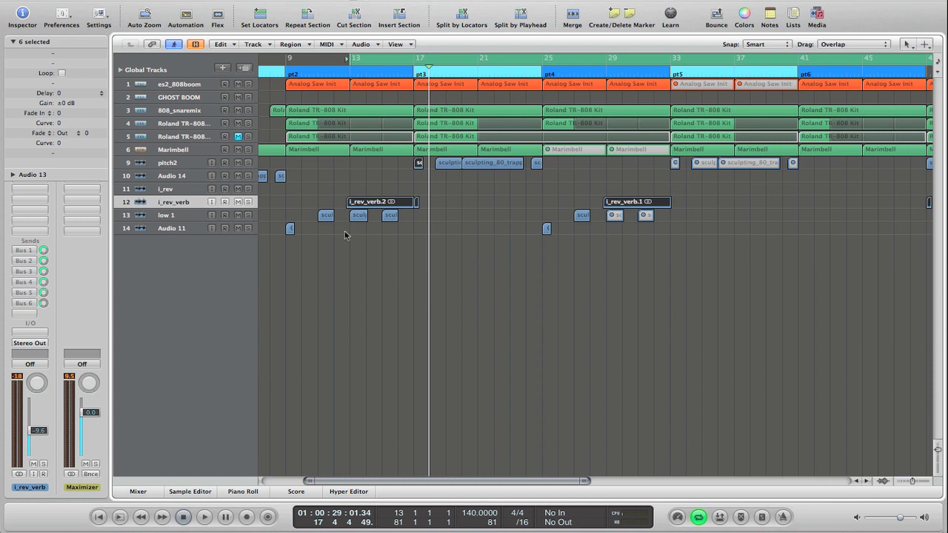
left_click(313, 203)
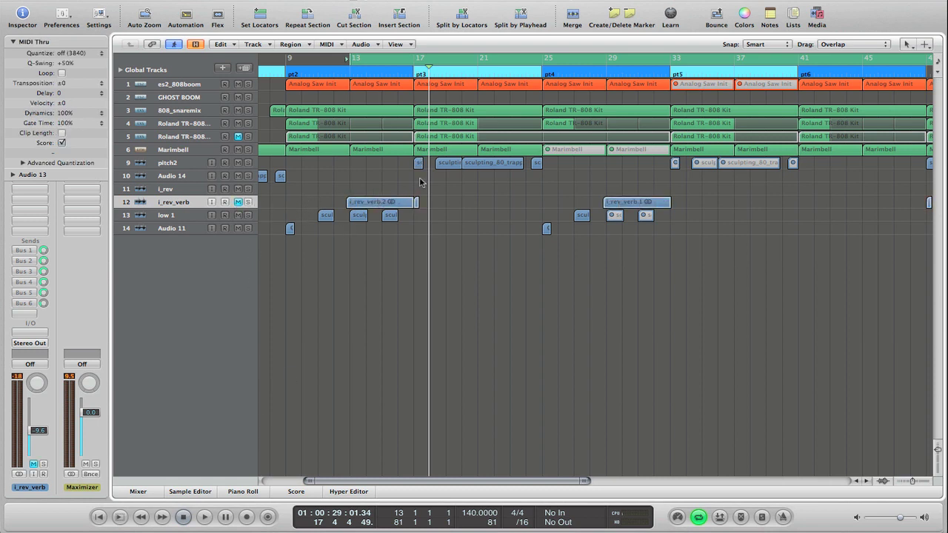
key("super+Down")
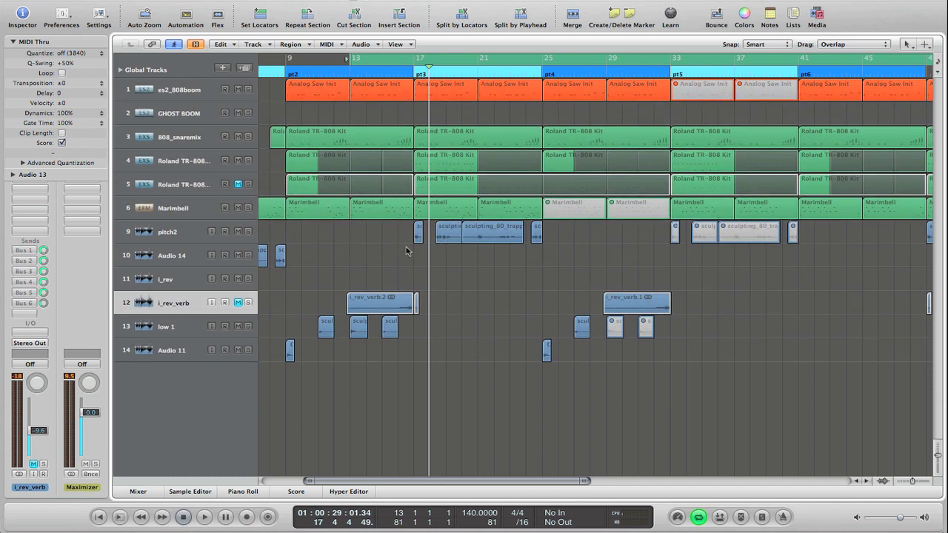
Set a one-bar cycle from bar 17 to 18 and audition the short pitch2 region there in solo.
left_click(419, 226)
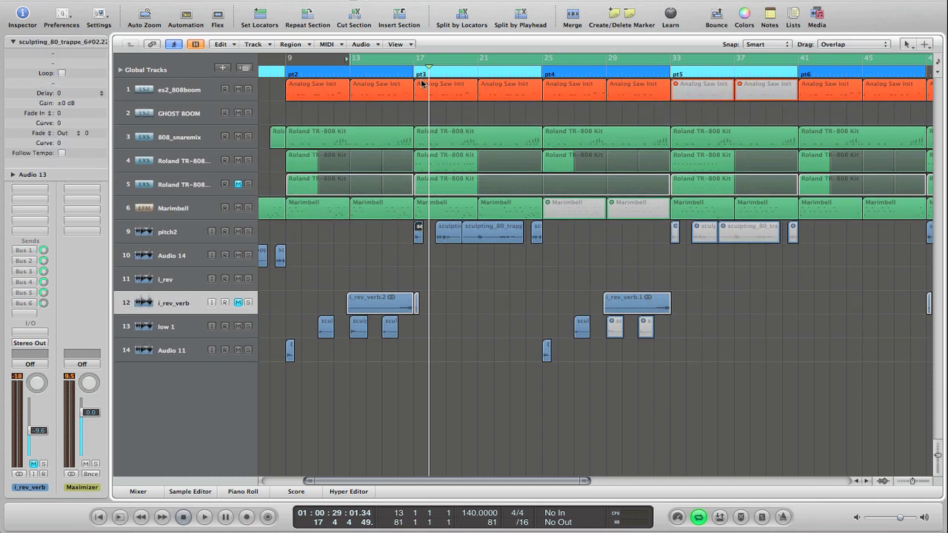
left_click_drag(420, 59, 434, 66)
key("space")
key("super+Right")
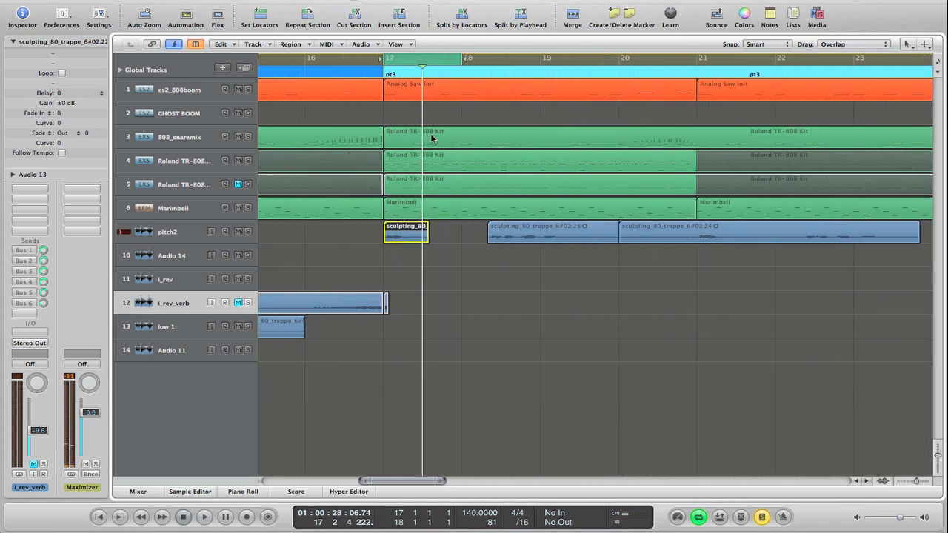
Open the pitch2 region at bar 17 in the Sample Editor and save its selection as a new AIFF file named i_reversed.
double_click(386, 232)
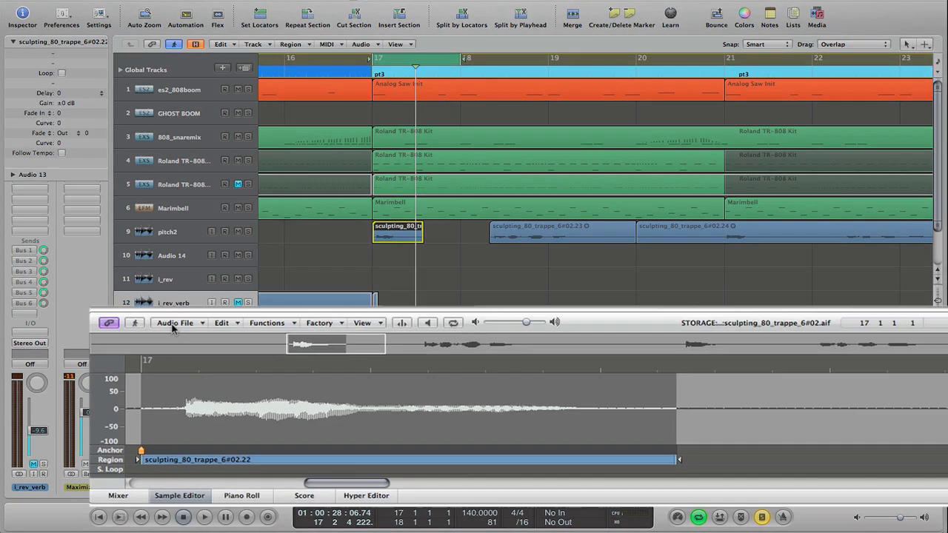
left_click(188, 345)
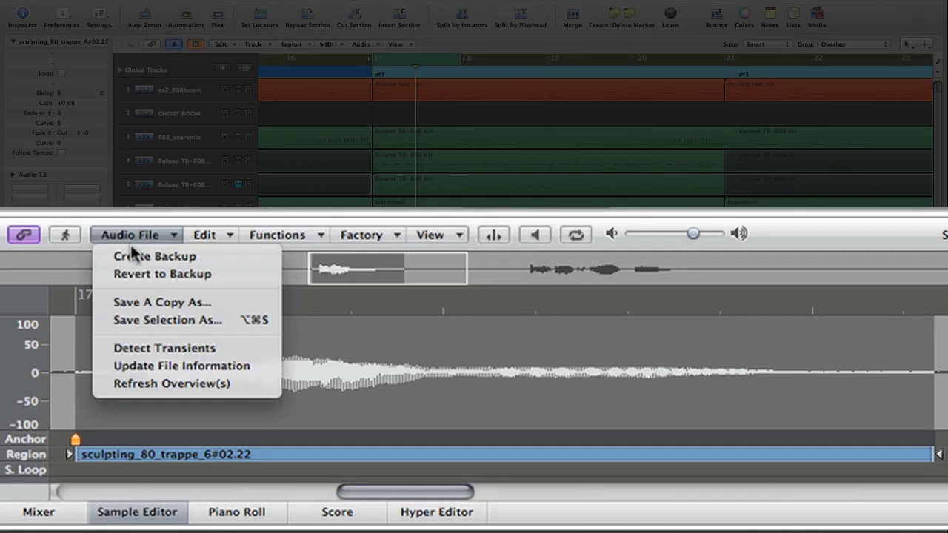
left_click(148, 319)
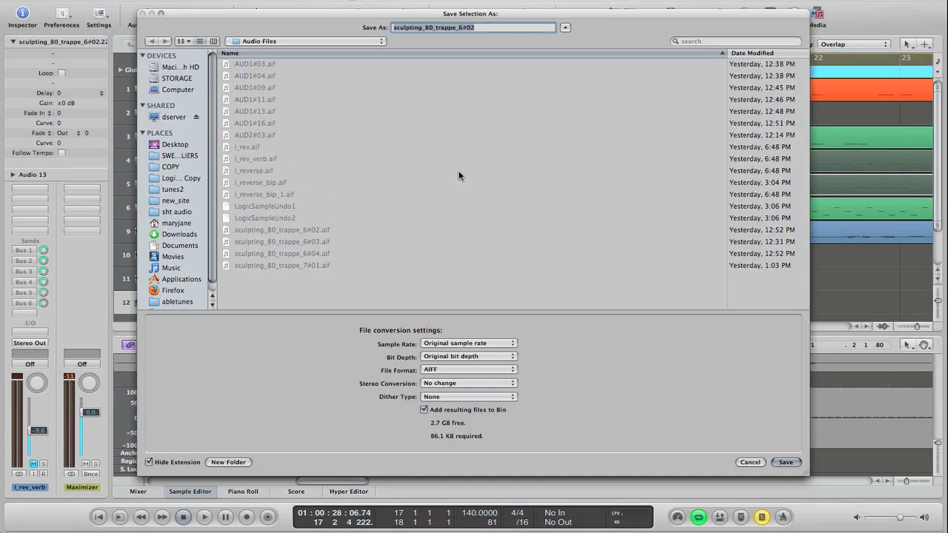
key("BackSpace")
type("i_reversed")
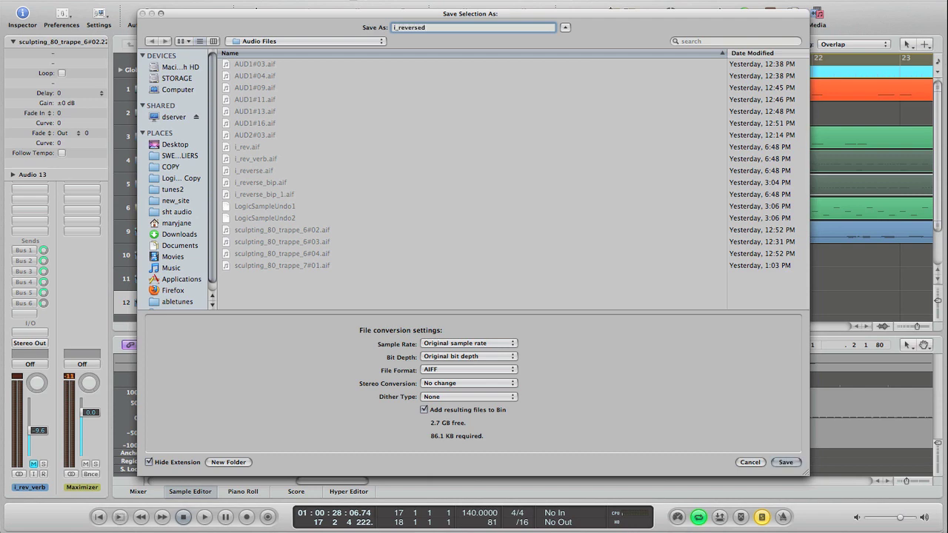
key("Return")
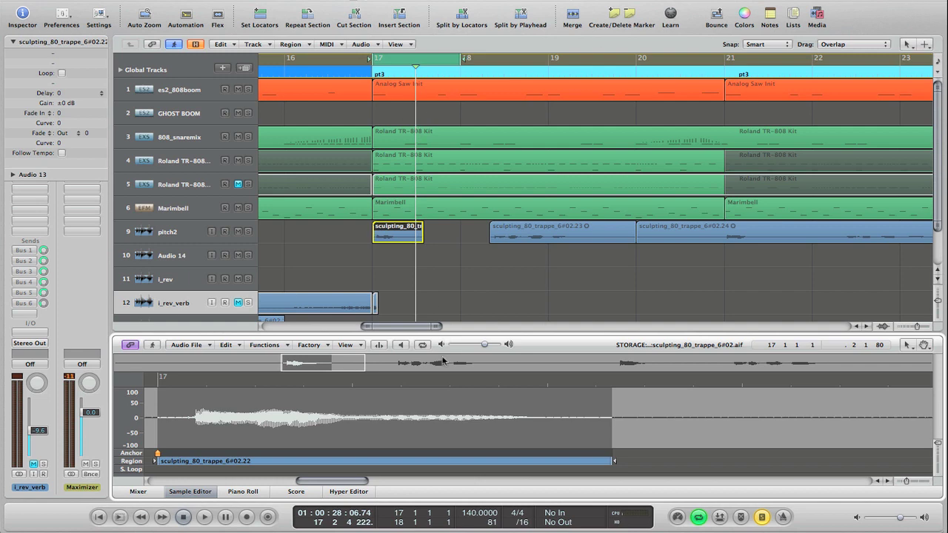
Review the file conversion settings and the option to add resulting files to the Bin for a saved selection.
left_click(197, 345)
left_click(214, 394)
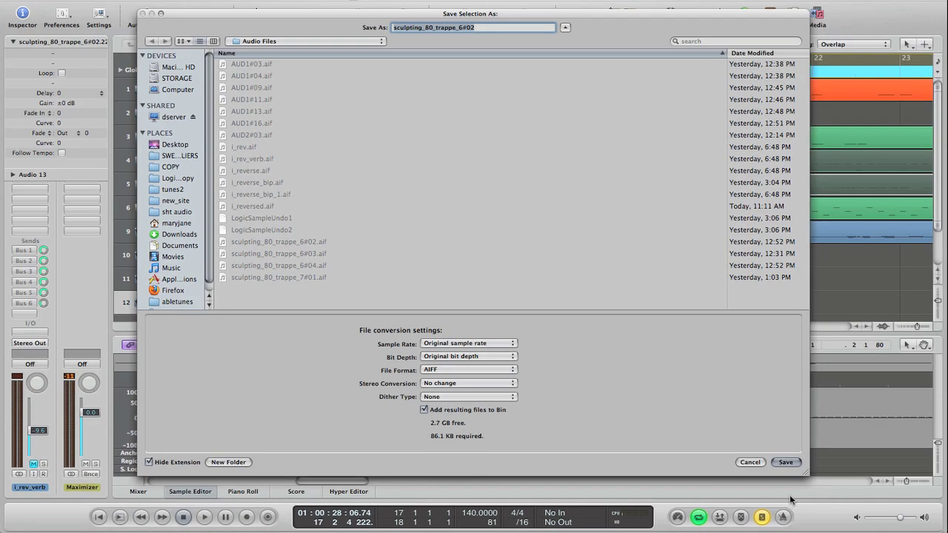
left_click(785, 462)
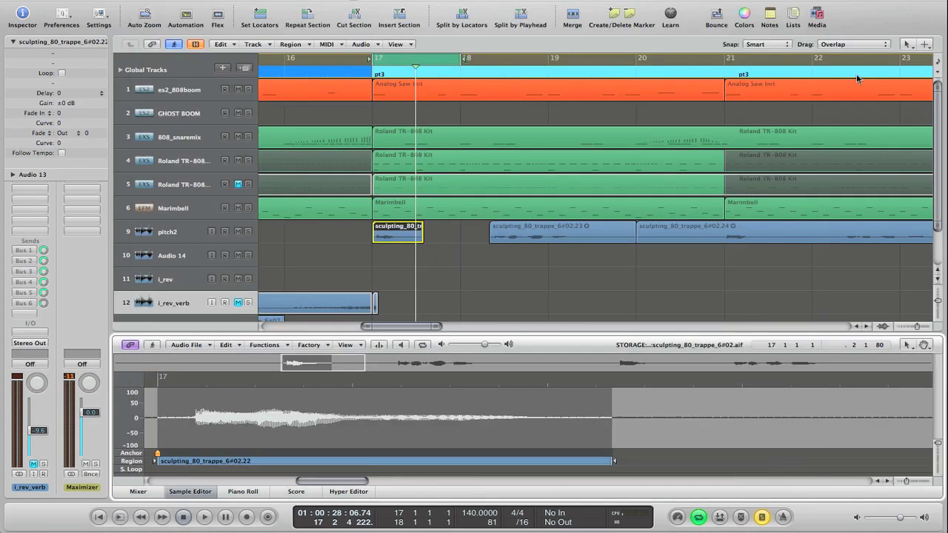
Place i_reversed.aif from the audio Bin on the Audio 14 track at bar 17, directly below the original region.
left_click(824, 20)
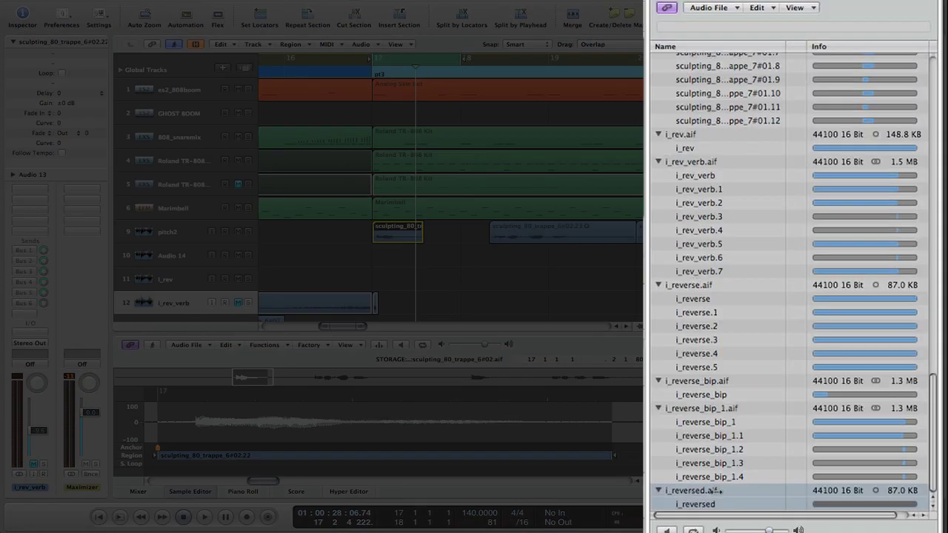
left_click_drag(696, 490, 375, 260)
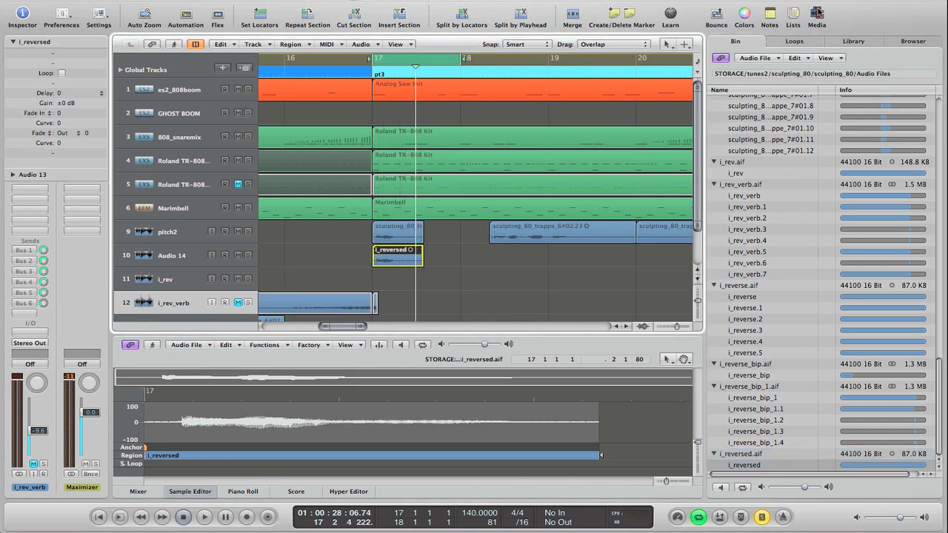
left_click(815, 13)
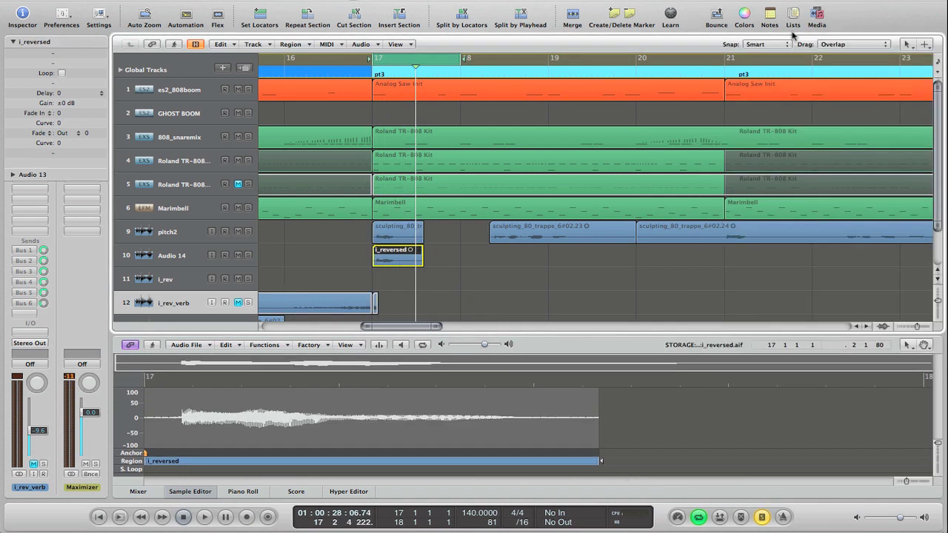
Compare the original region with the i_reversed region, reverse the i_reversed audio and audition it.
left_click(391, 235)
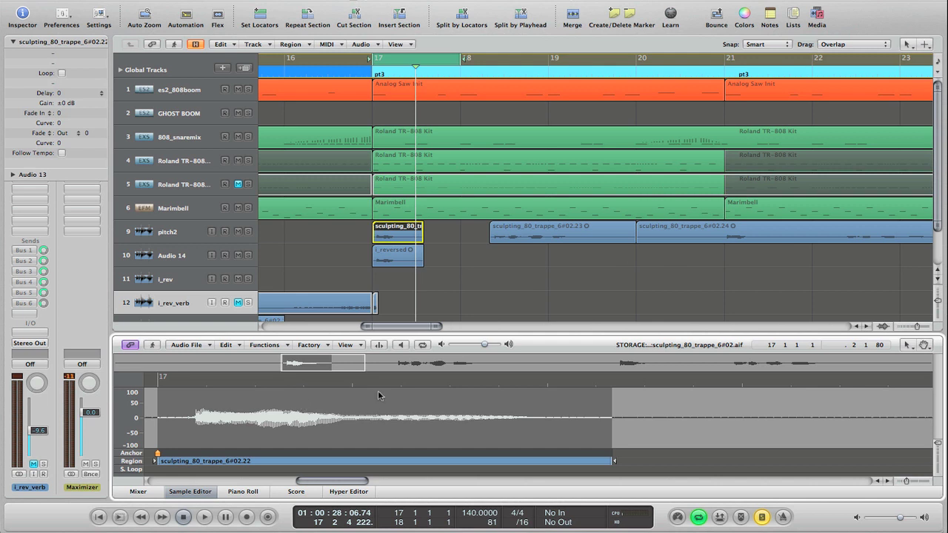
left_click(401, 257)
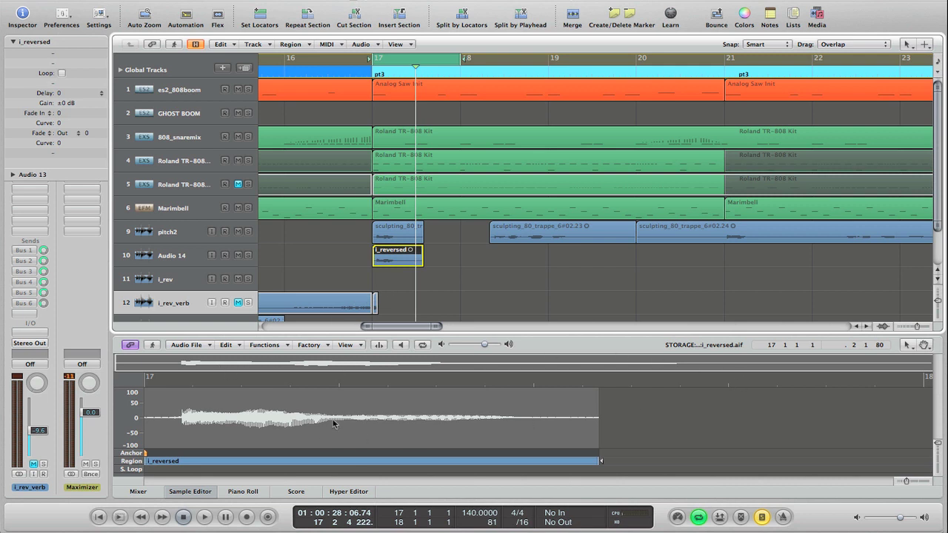
left_click(274, 345)
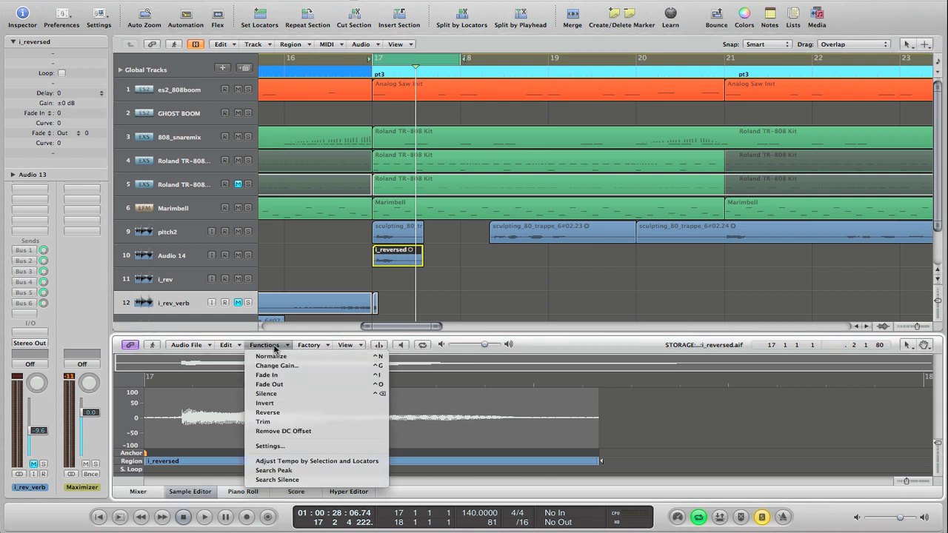
left_click(271, 413)
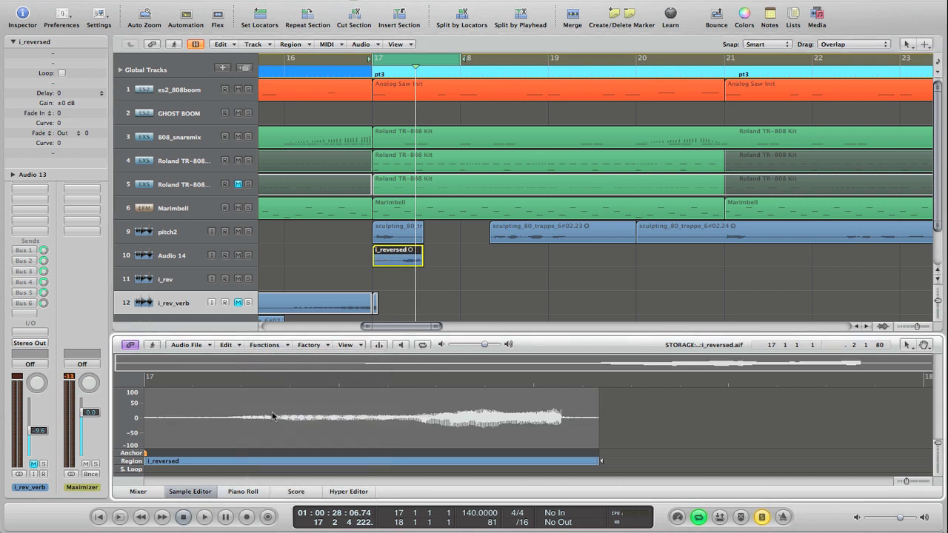
key("space")
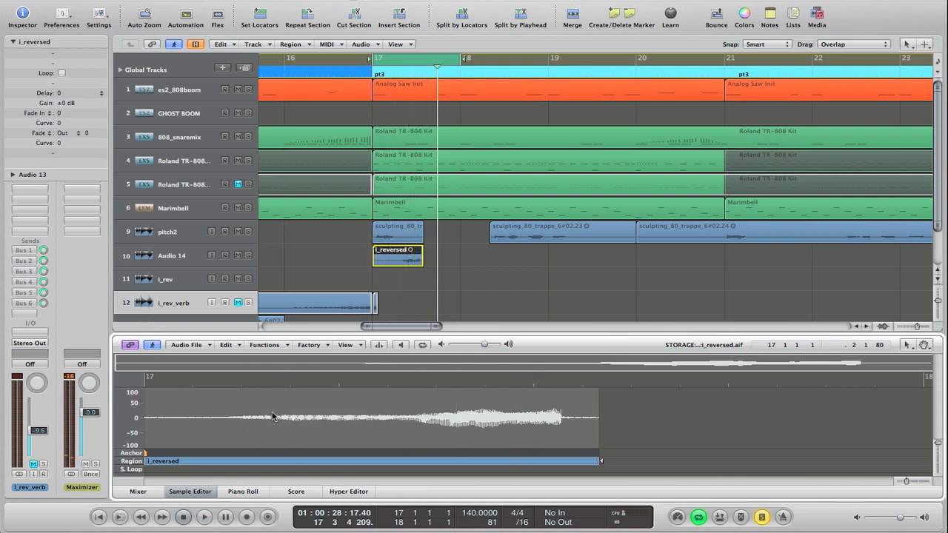
Select the Audio 14 track and bypass its Bus 6 send and its Noise Gate, first Channel EQ, Compressor and Pitch Correction inserts.
left_click(181, 252)
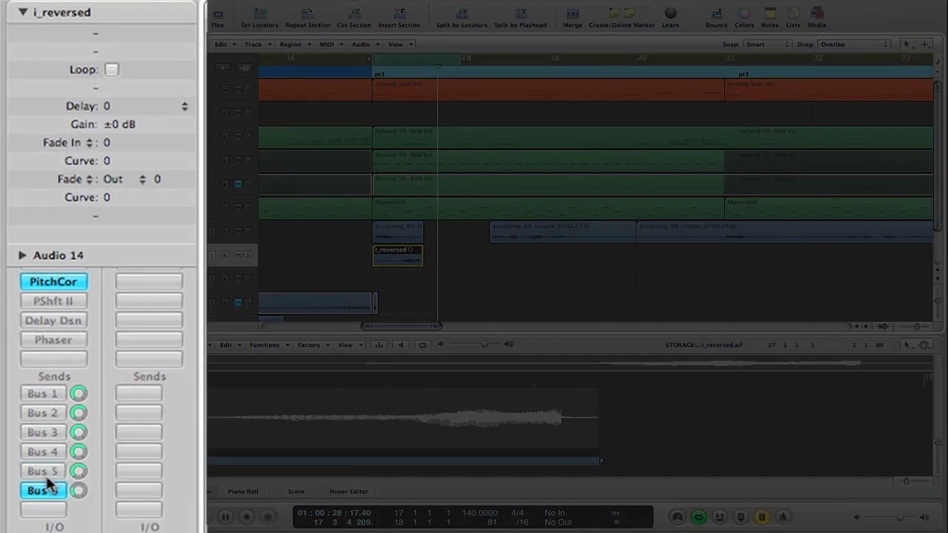
left_click(22, 14)
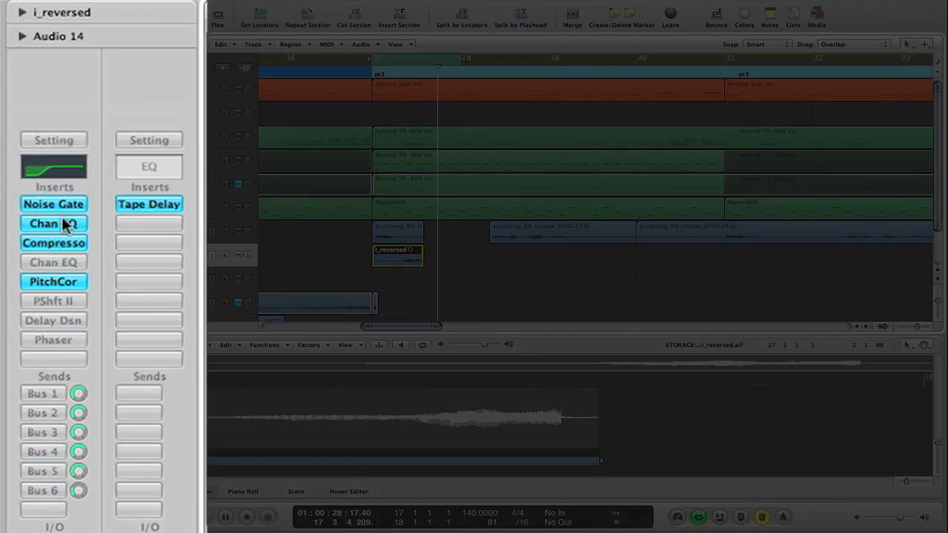
left_click(56, 281, "alt")
left_click(53, 222, "alt")
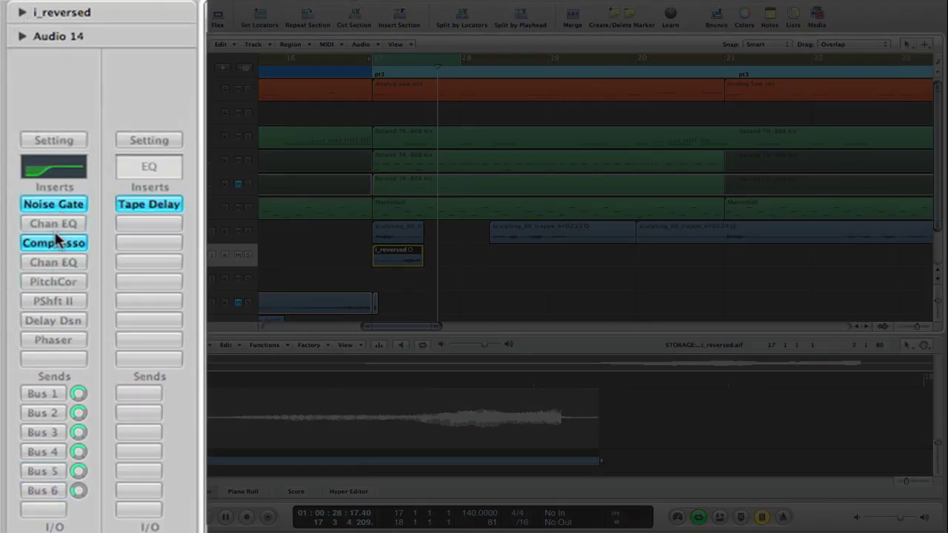
left_click(53, 242, "alt")
left_click(51, 204, "alt")
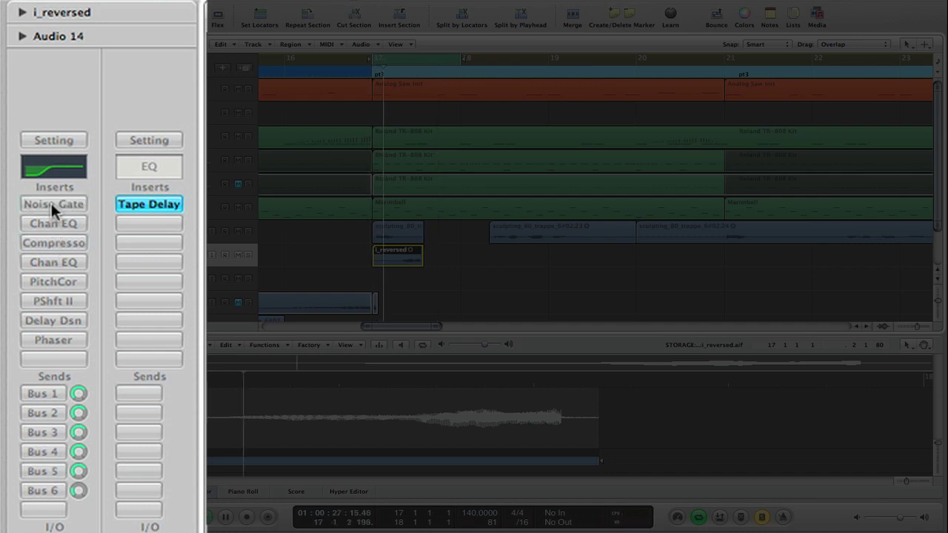
Enable the Noise Gate, both Channel EQs, Compressor and Pitch Correction inserts on the Audio 14 channel strip.
left_click(52, 204, "alt")
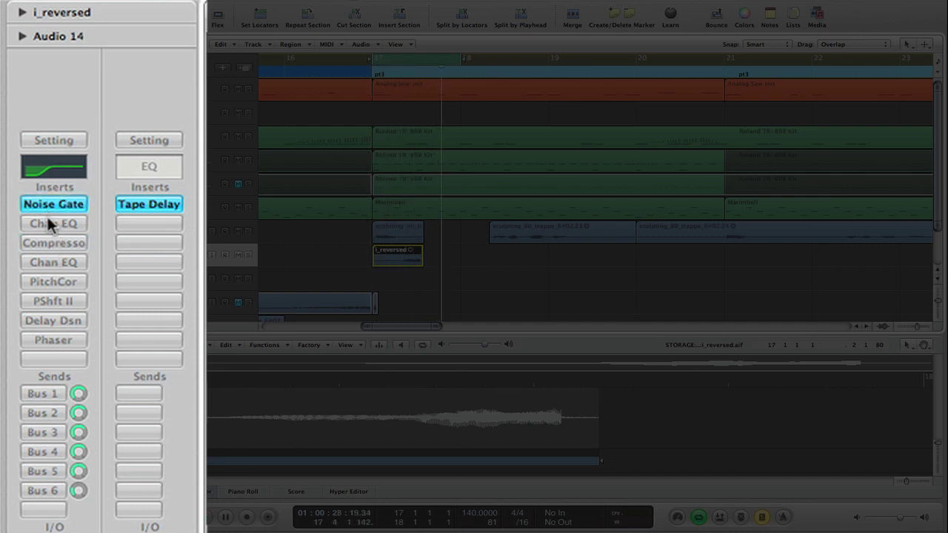
left_click(53, 223, "alt")
left_click(56, 262, "alt")
left_click(57, 244, "alt")
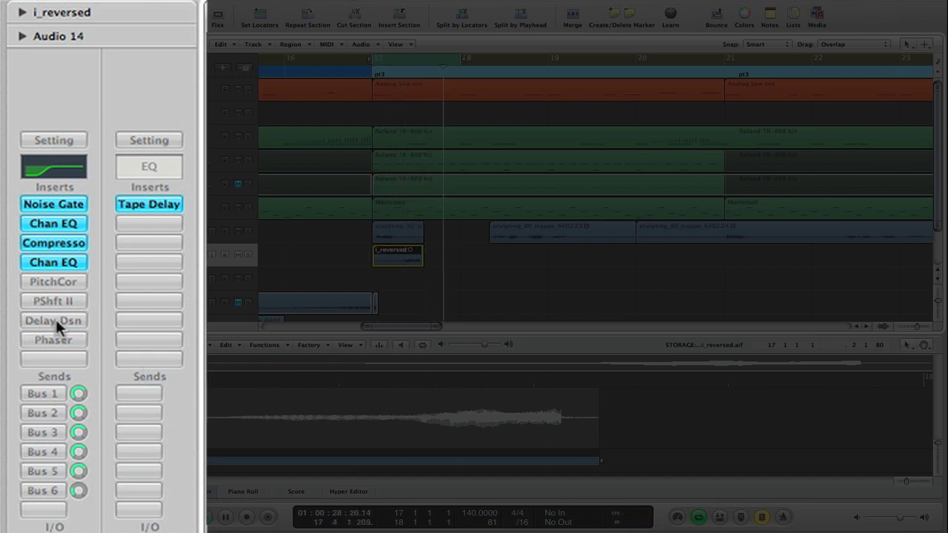
left_click(47, 282, "alt")
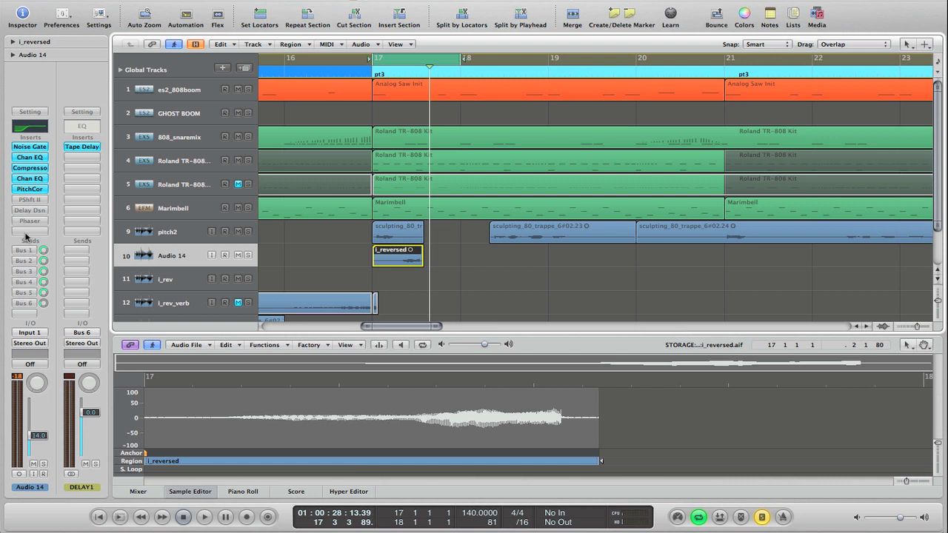
Insert a stereo Space Designer reverb in the empty insert slot below Phaser on Audio 14.
left_click(25, 233)
mouse_move(95, 339)
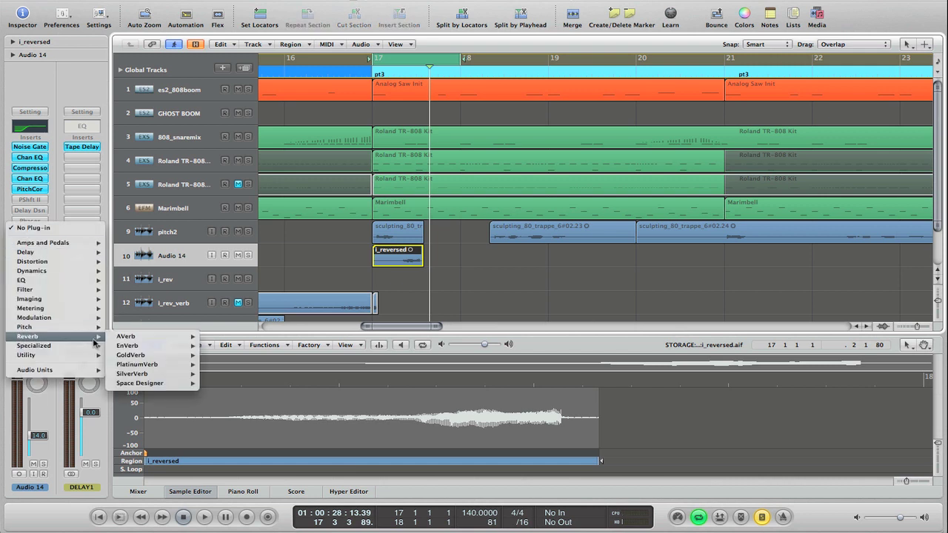
mouse_move(152, 383)
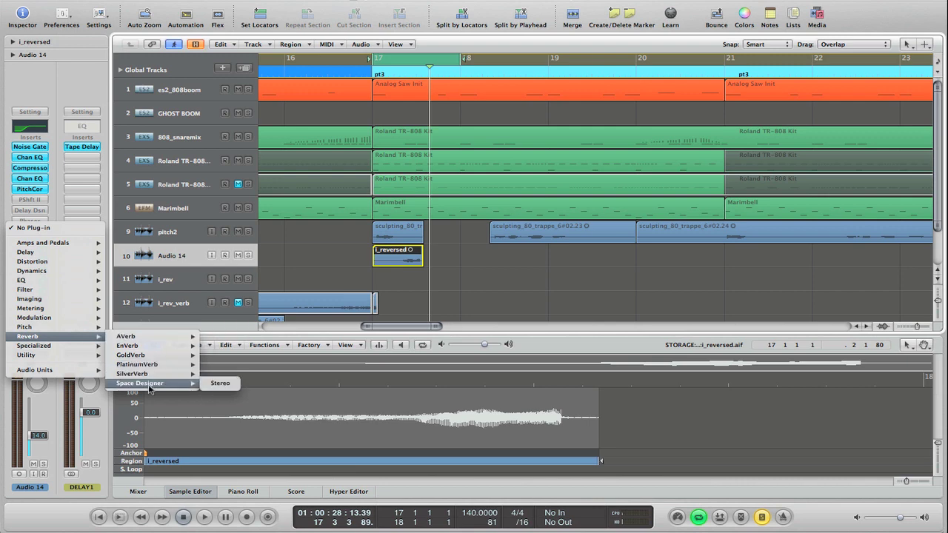
left_click(219, 383)
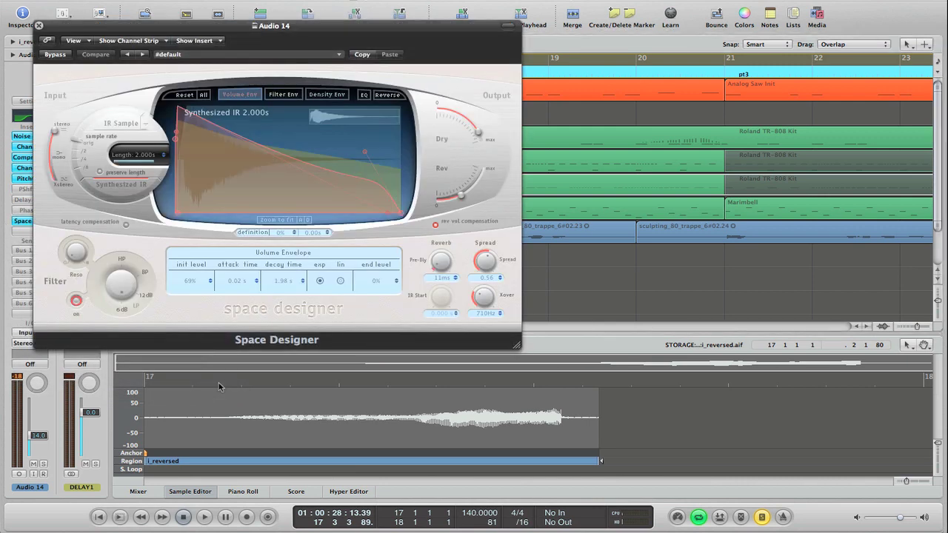
Load the large indoor space preset 06.6s Palace in Space Designer, raise the Rev output to near maximum and close the plug-in.
left_click(300, 59)
mouse_move(368, 171)
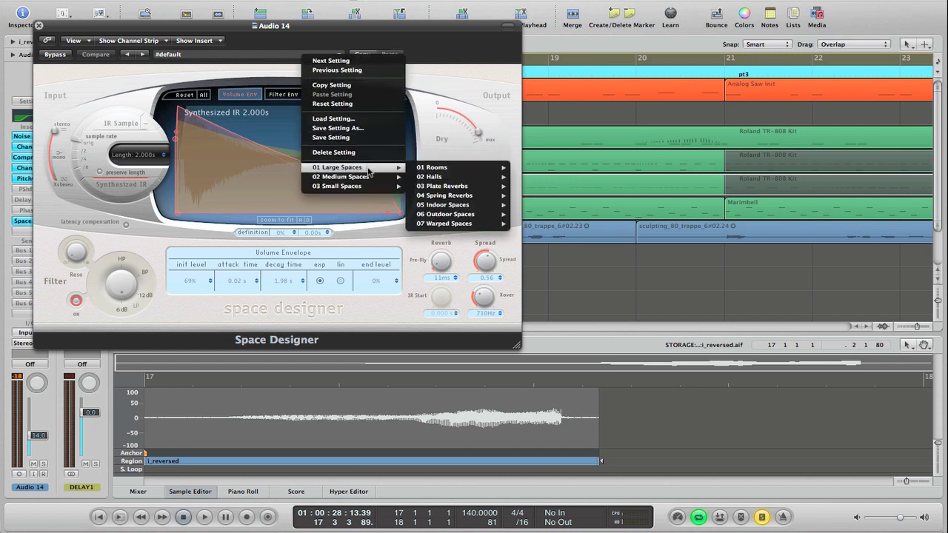
mouse_move(466, 220)
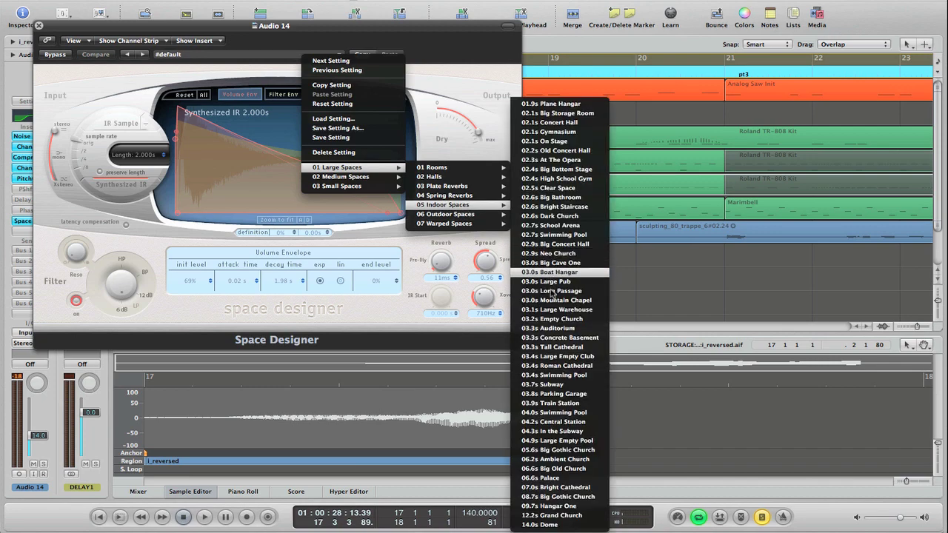
left_click(561, 479)
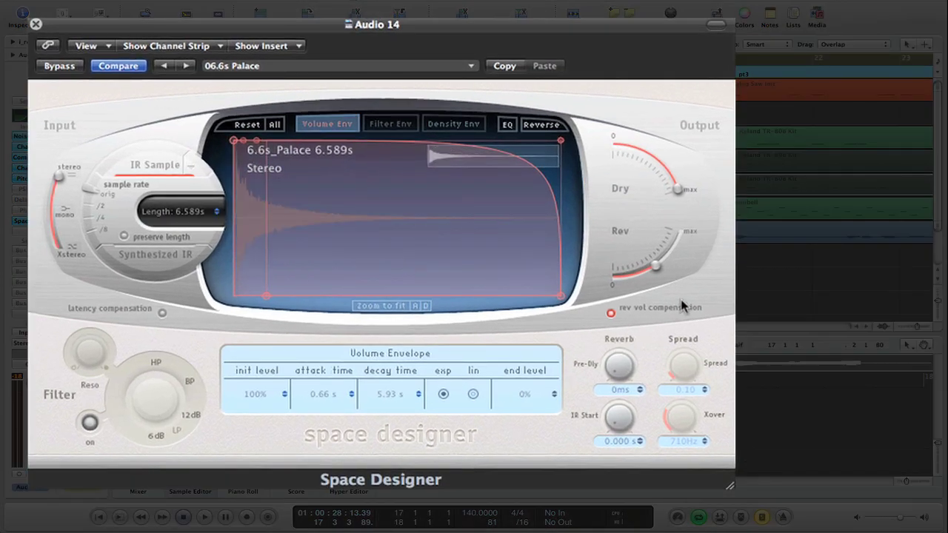
left_click_drag(657, 272, 720, 217)
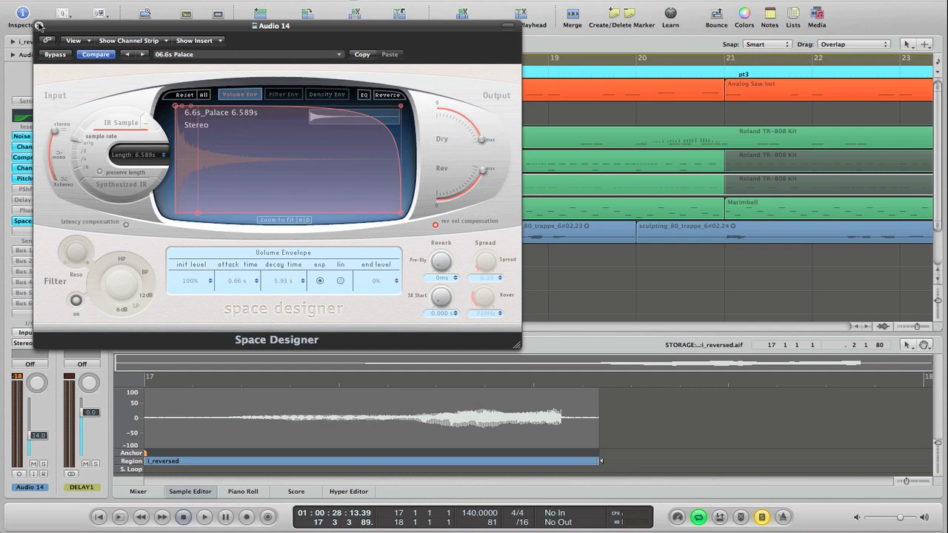
left_click(35, 24)
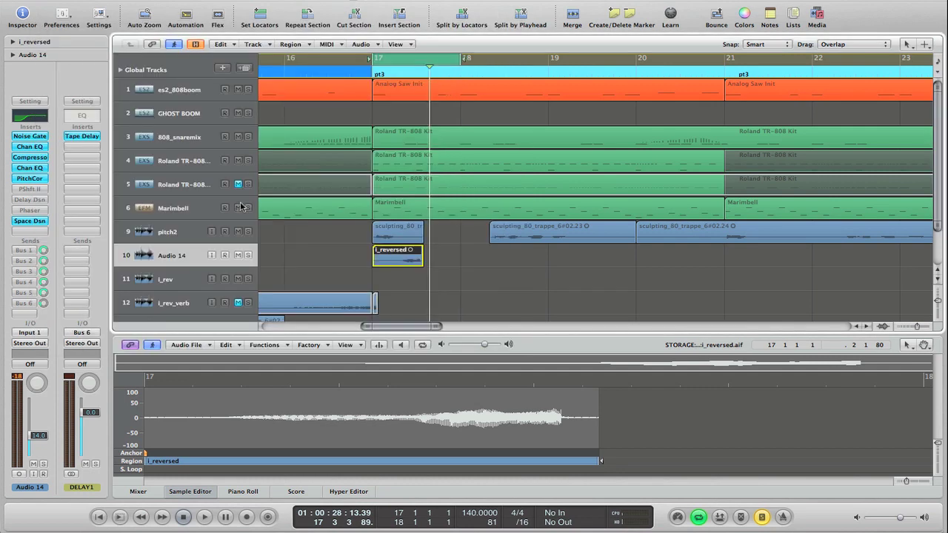
Extend the cycle range to bars 17–21 and audition the i_reversed region with its reverb.
key("ctrl+Left")
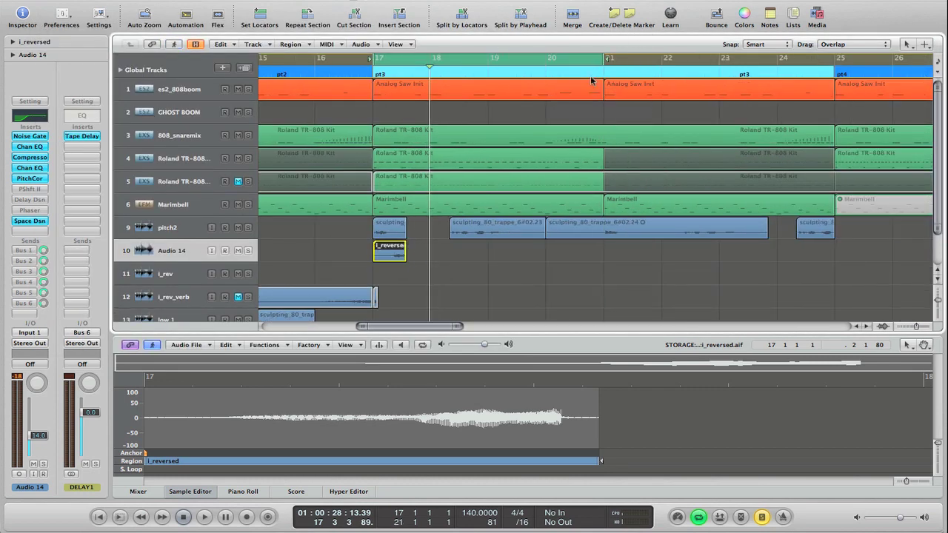
key("space")
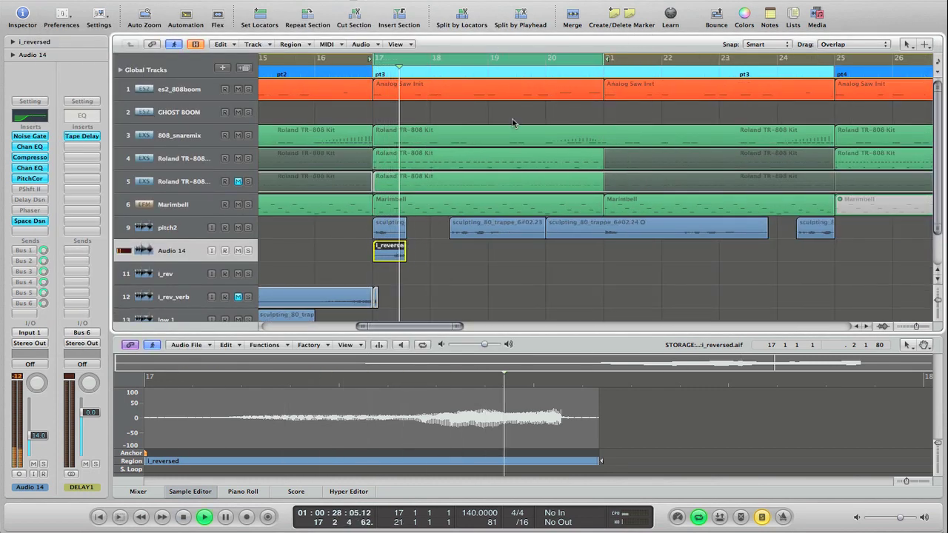
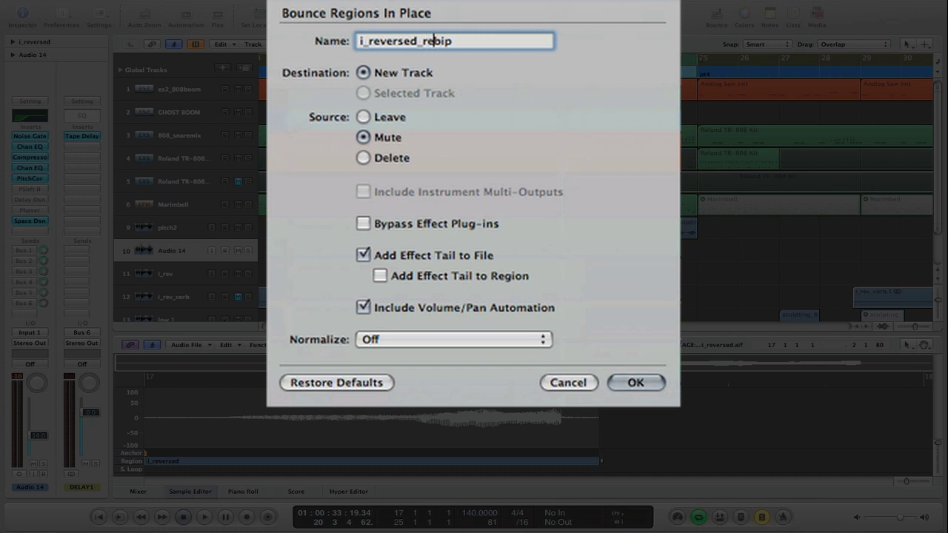
Bounce the i_reversed region in place to a new track as i_reversed_verb_bip, muting the source, adding the effect tail to the file, normalizing off.
key("BackSpace")
key("BackSpace")
key("BackSpace")
type("verb_")
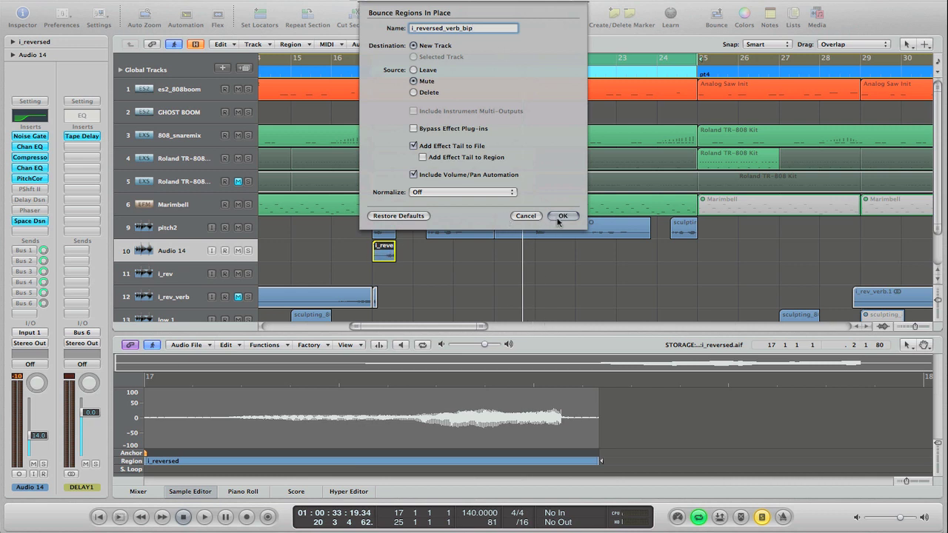
left_click(439, 192)
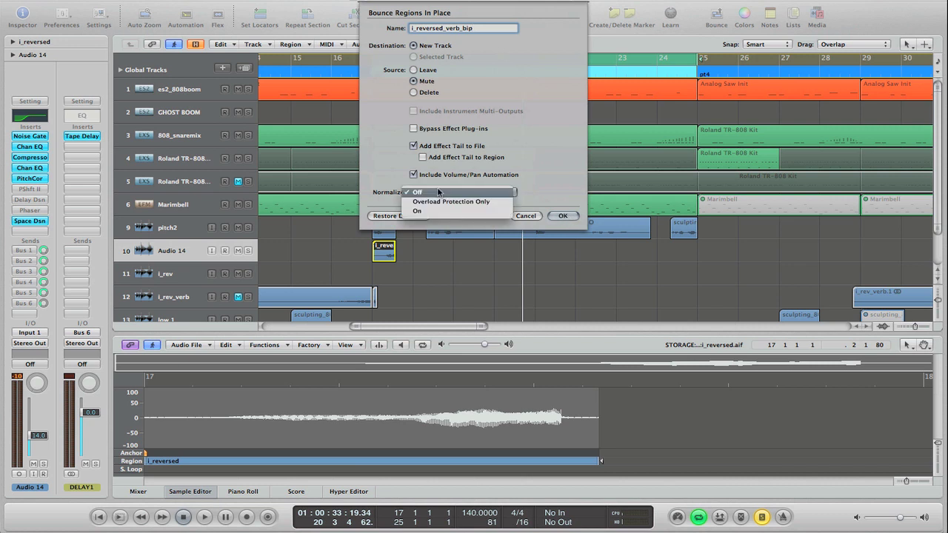
left_click(439, 191)
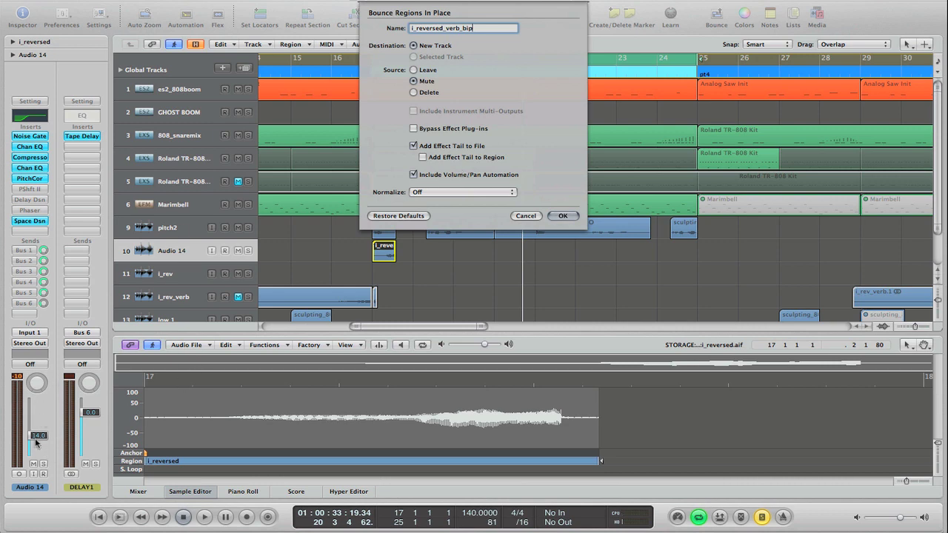
left_click(569, 215)
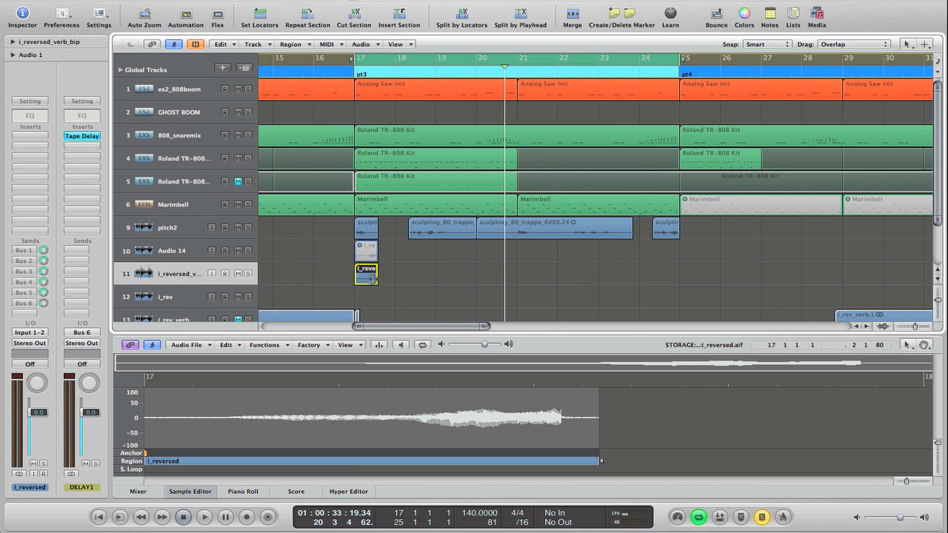
Extend the bounced i_reversed_verb_bip region over its full reverb tail and undo the extension.
left_click_drag(371, 279, 646, 271)
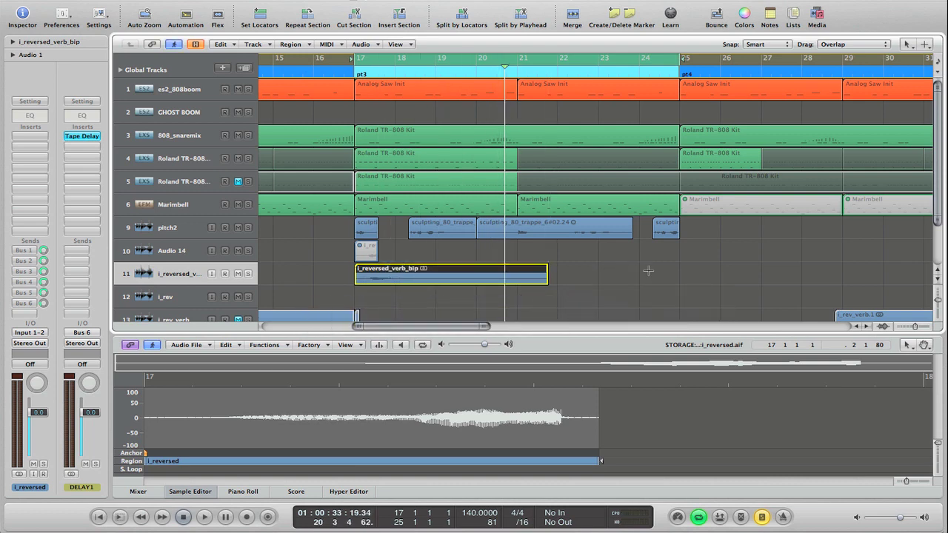
key("super+z")
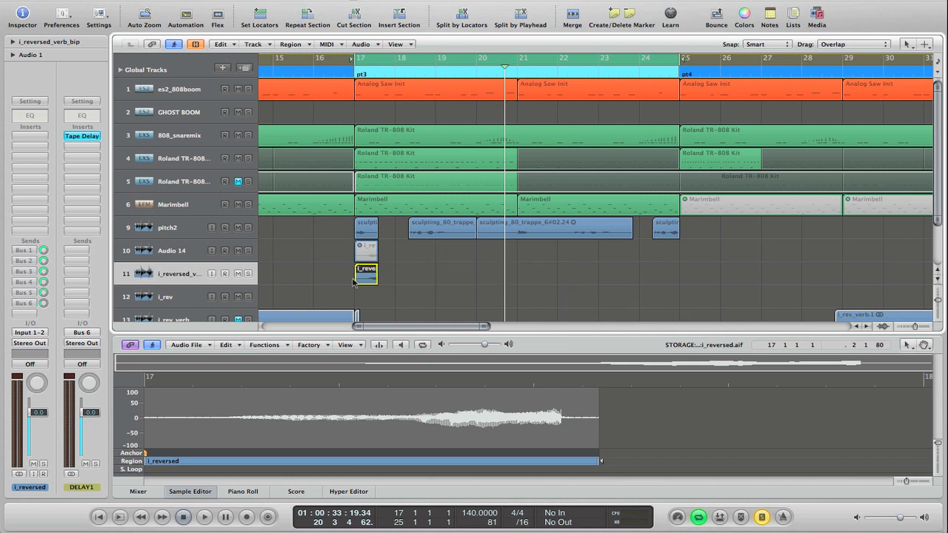
Open the i_reversed_verb_bip region in the Sample Editor, select the whole audio file including the reverb tail and reverse it.
double_click(367, 271)
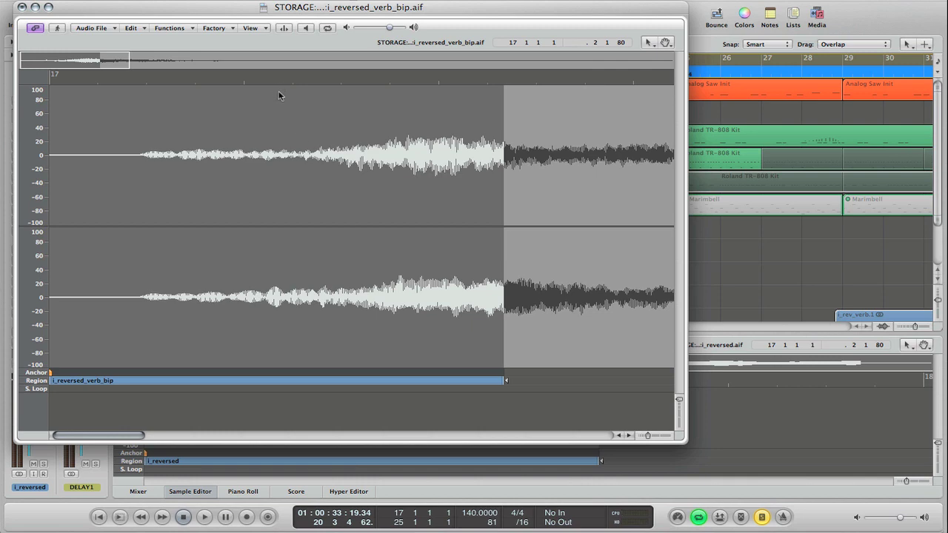
scroll(294, 132, "right", 10)
key("space")
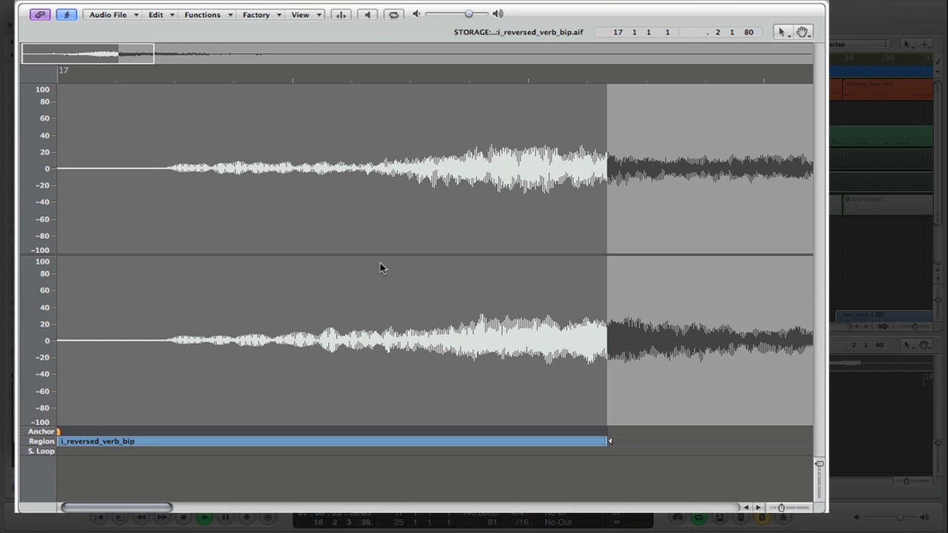
left_click(160, 15)
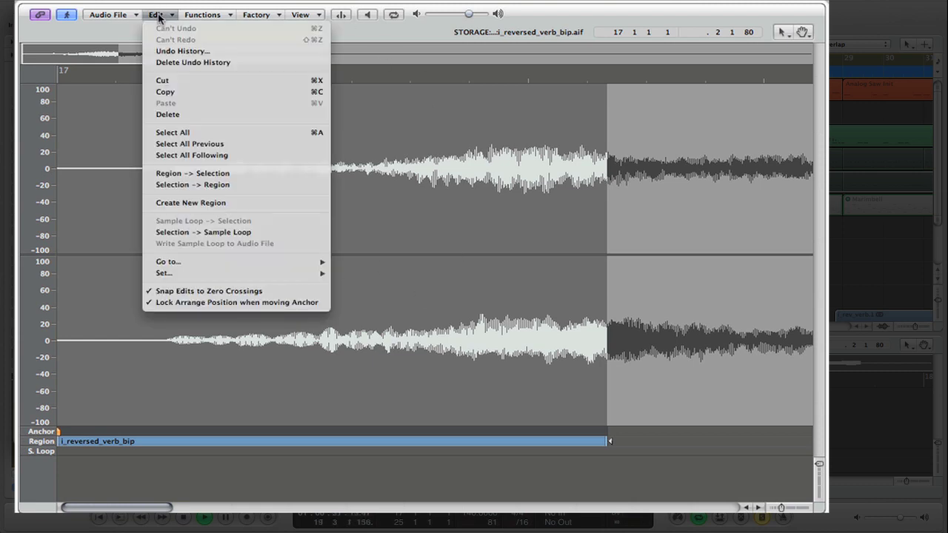
left_click(223, 137)
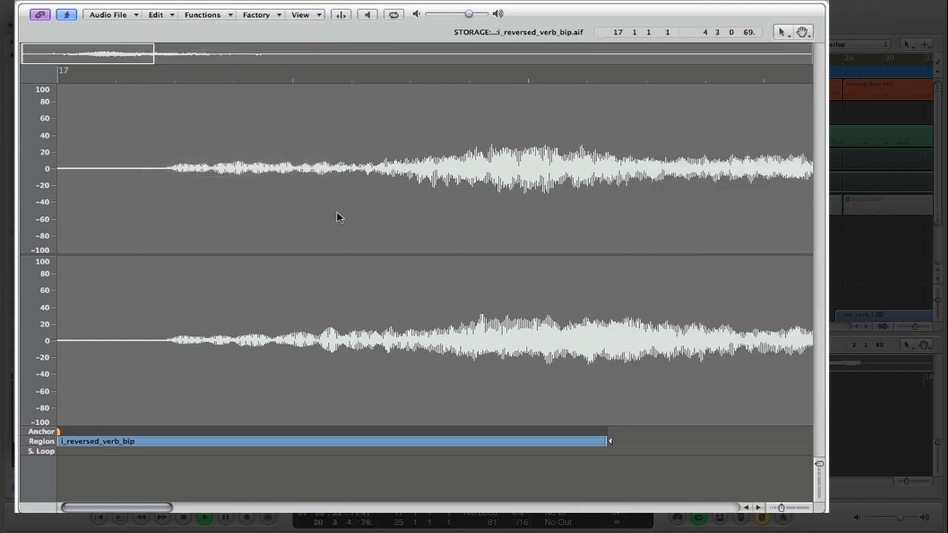
left_click(212, 16)
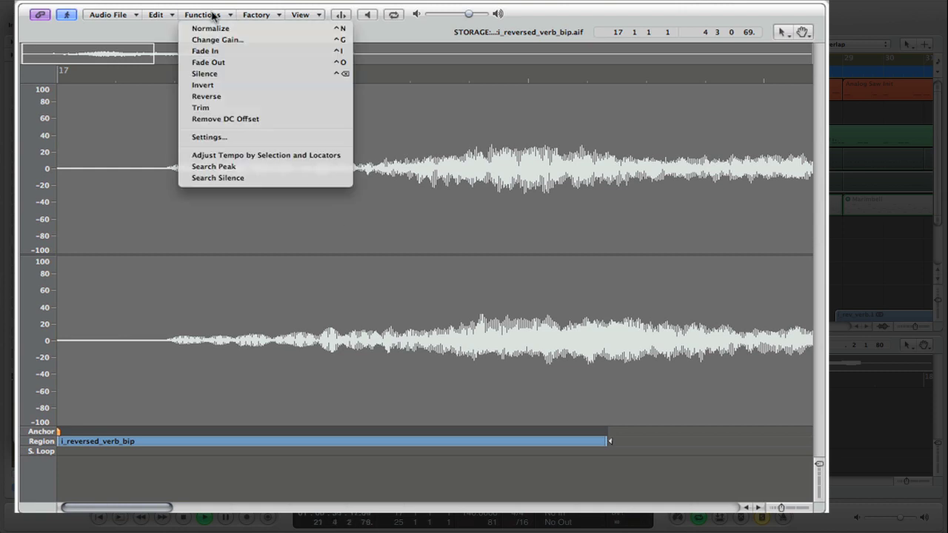
left_click(226, 97)
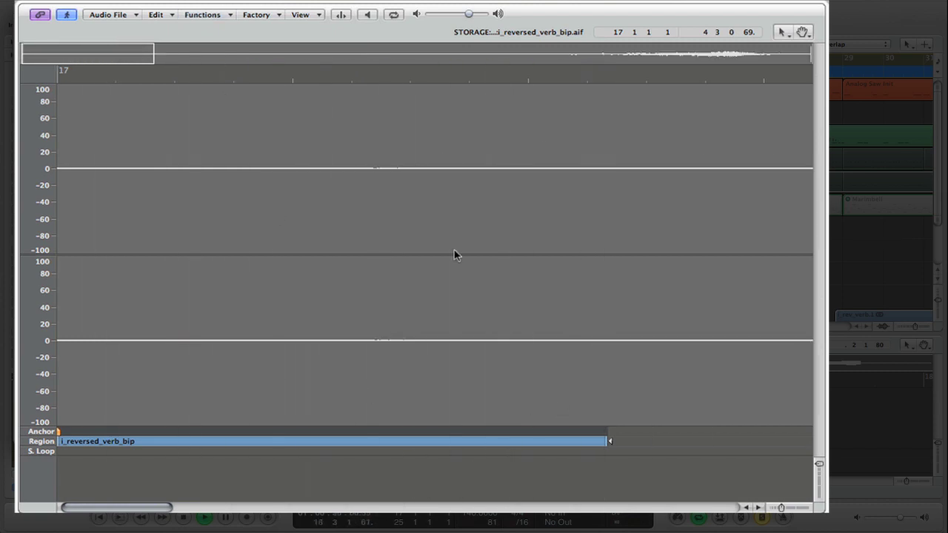
Audition the reversed i_reversed_verb_bip file in the Sample Editor and close its window.
left_click(369, 14)
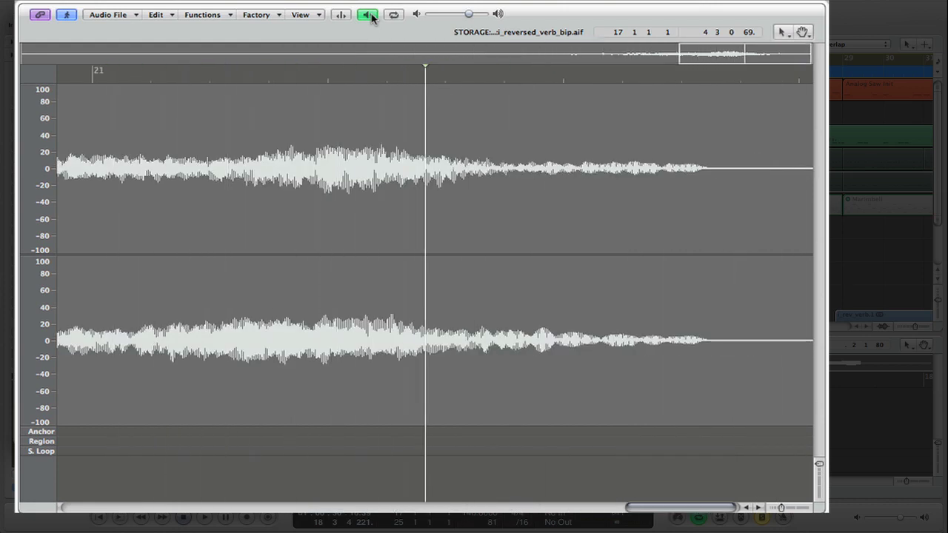
left_click(371, 15)
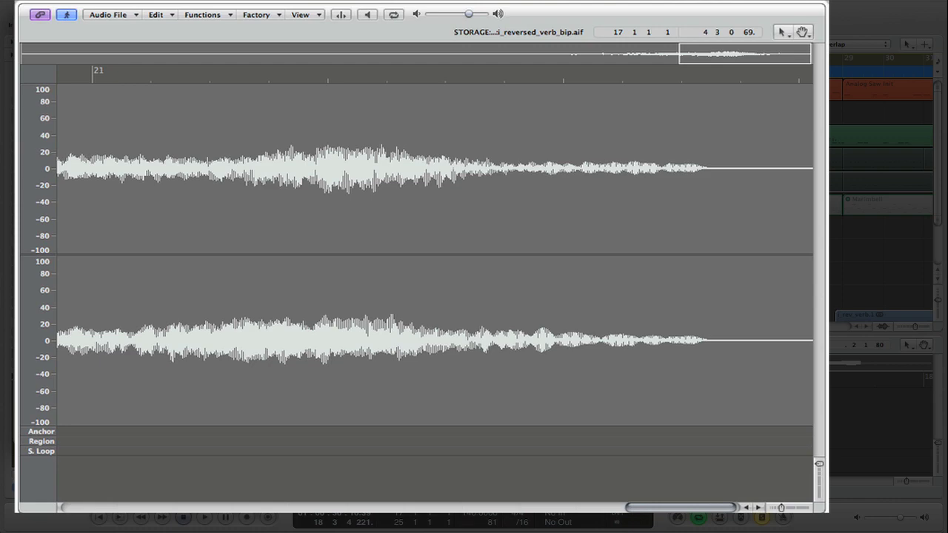
key("super+w")
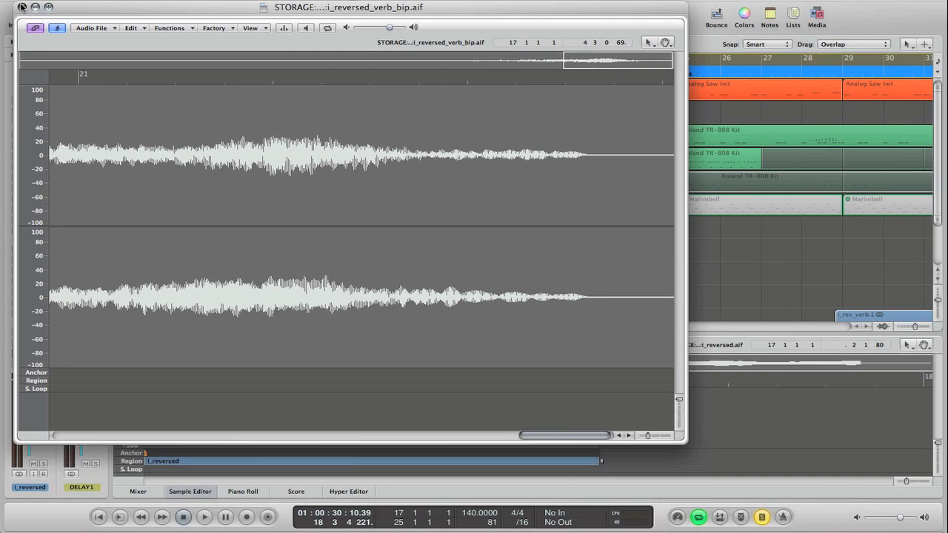
Extend the i_reversed_verb_bip region rightward from bar 17 to cover the full reversed reverb audio.
key("super+Left")
key("super+Left")
key("super+Left")
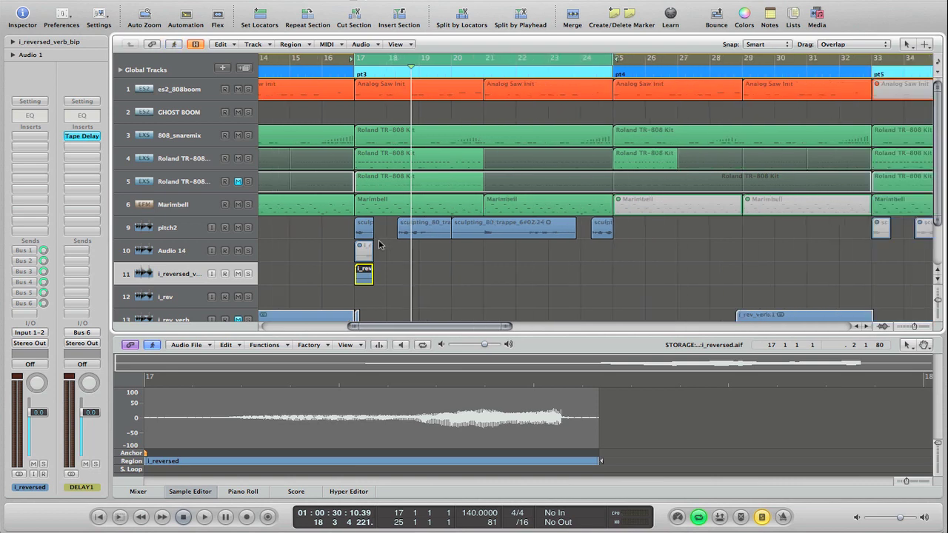
scroll(356, 275, "left", 3)
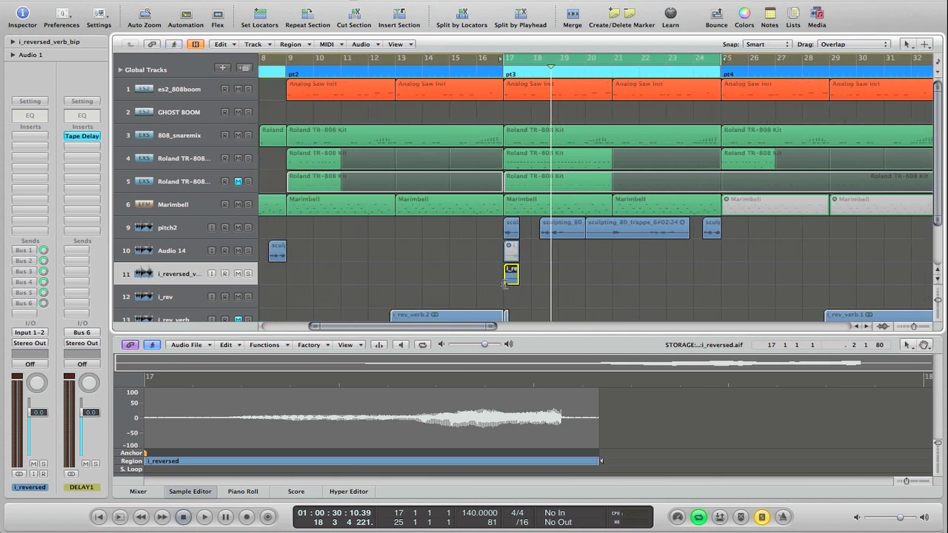
left_click_drag(506, 280, 357, 290)
left_click_drag(519, 282, 633, 283)
Move the i_reversed_verb_bip region earlier so it starts just before bar 13 and its swell peaks at bar 17.
key("super+Right")
key("super+Down")
key("super+Down")
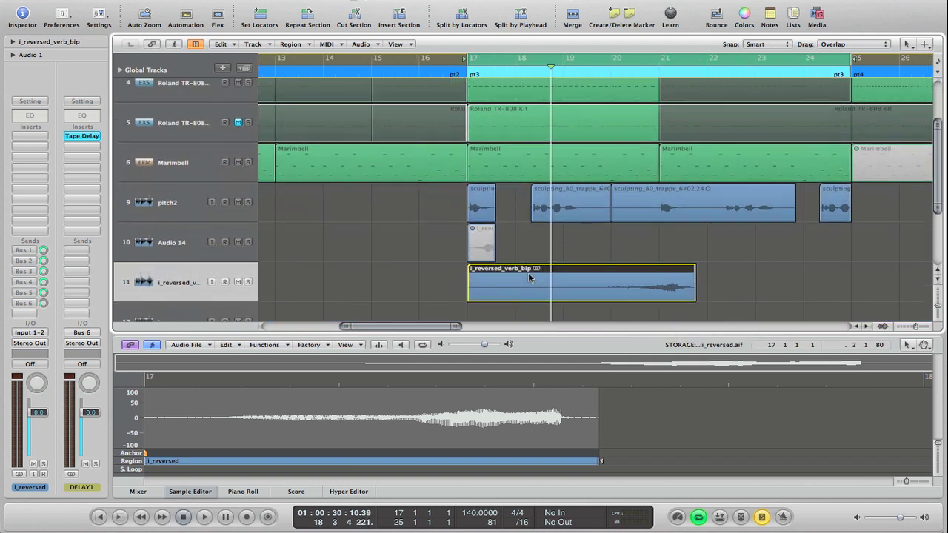
left_click_drag(528, 272, 348, 284)
key("super+Right")
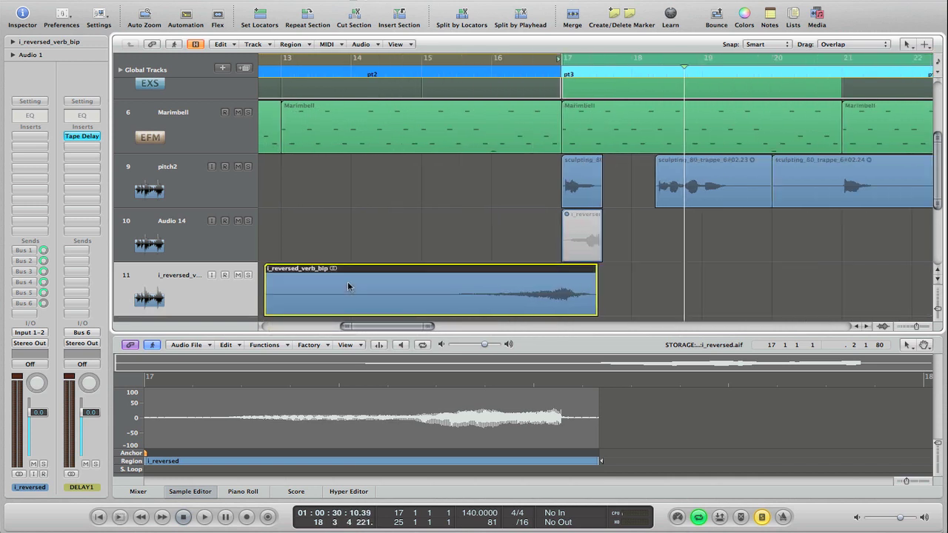
Audition the reversed reverb and nudge its region slightly later to line up with the vocal region at bar 17.
key("space")
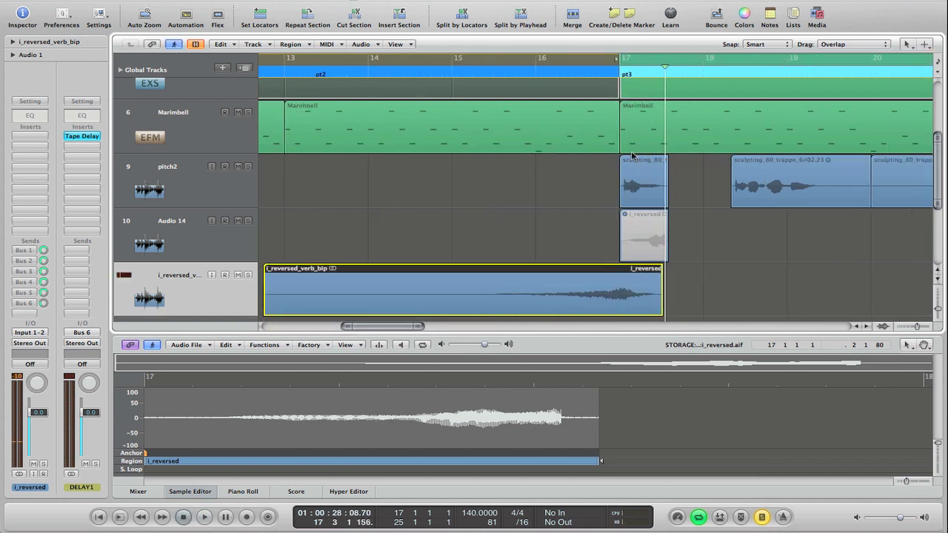
key("space")
key("super+Right")
key("super+Right")
key("space")
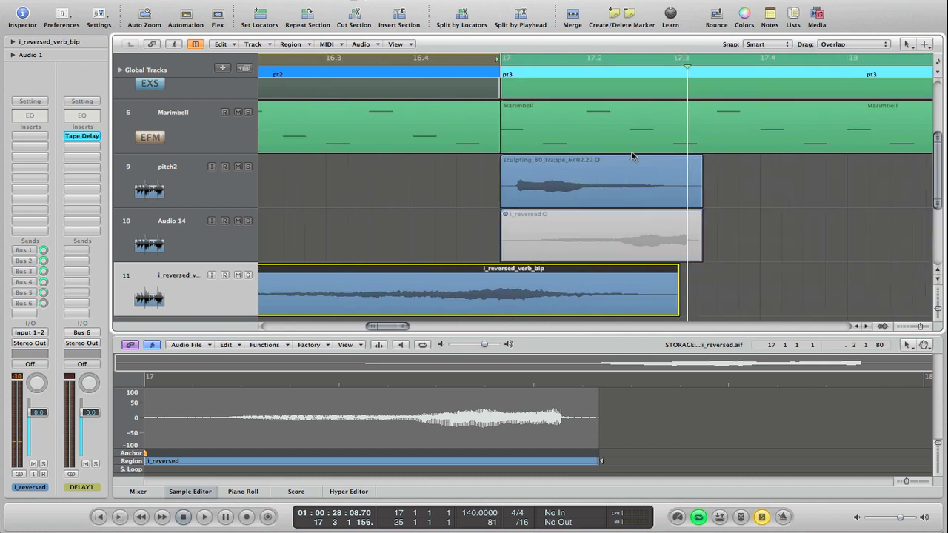
left_click_drag(456, 293, 475, 305)
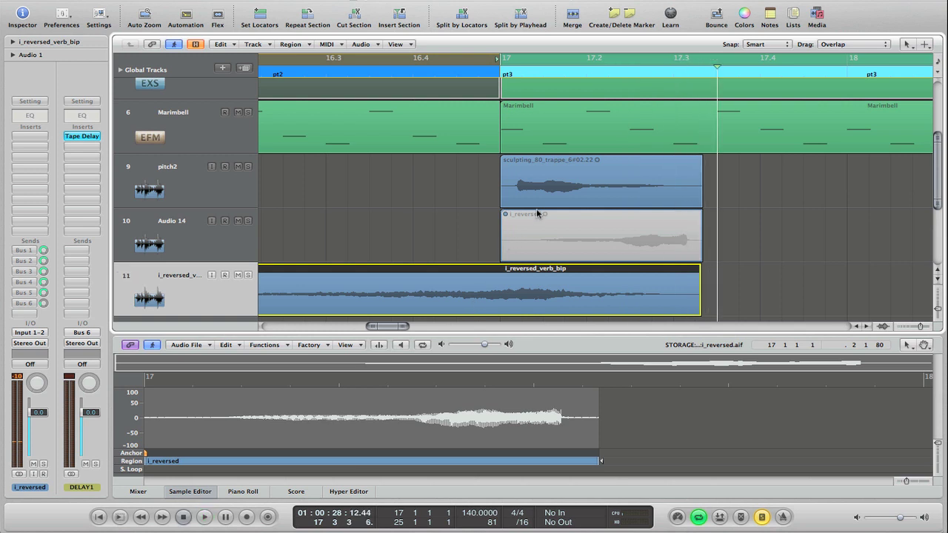
left_click_drag(519, 275, 518, 277)
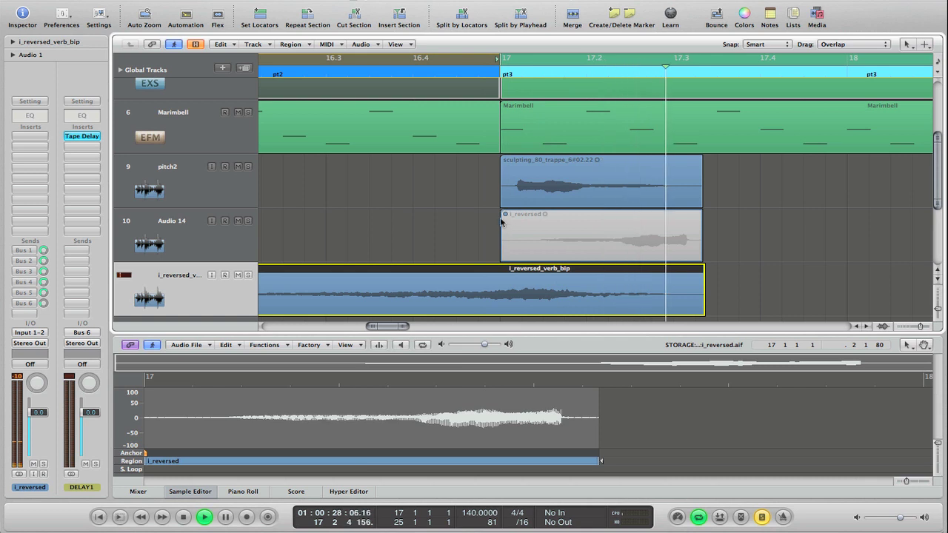
Move the cycle start to bar 15 and trim the end of the i_reversed_verb_bip region back to just past bar 17.
key("ctrl+Left")
key("ctrl+Left")
left_click(400, 61)
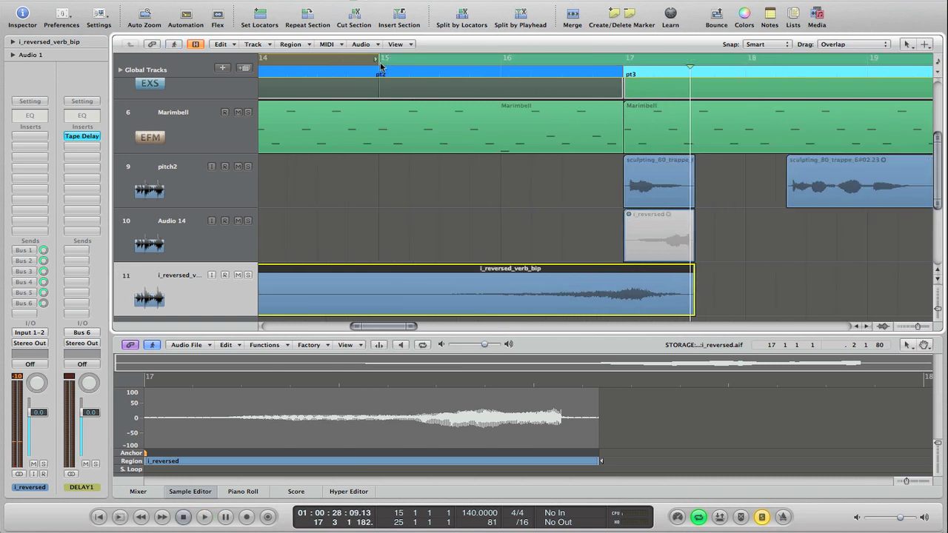
left_click(691, 312)
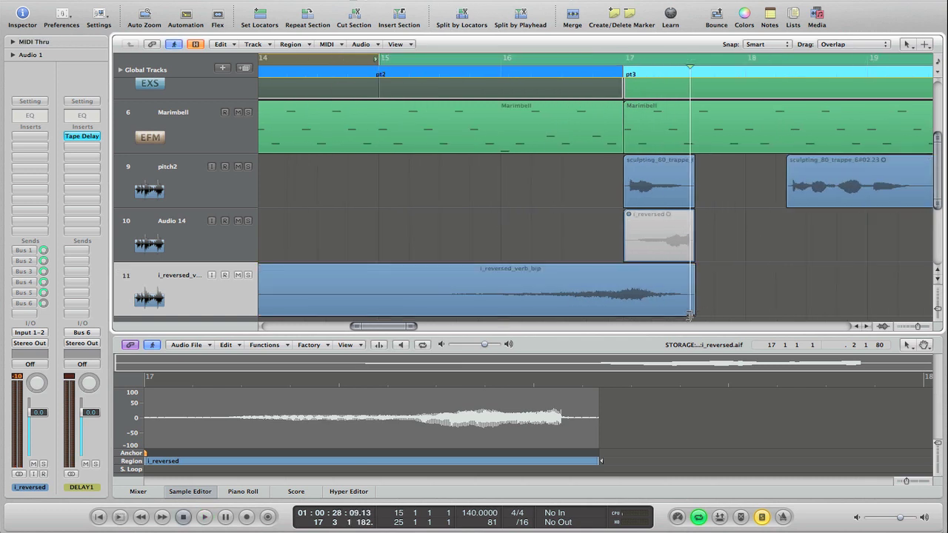
left_click_drag(691, 313, 626, 316)
Add a short fade-out to the end of the i_reversed_verb_bip region with the Crossfade Tool.
key("ctrl+Right")
key("ctrl+Right")
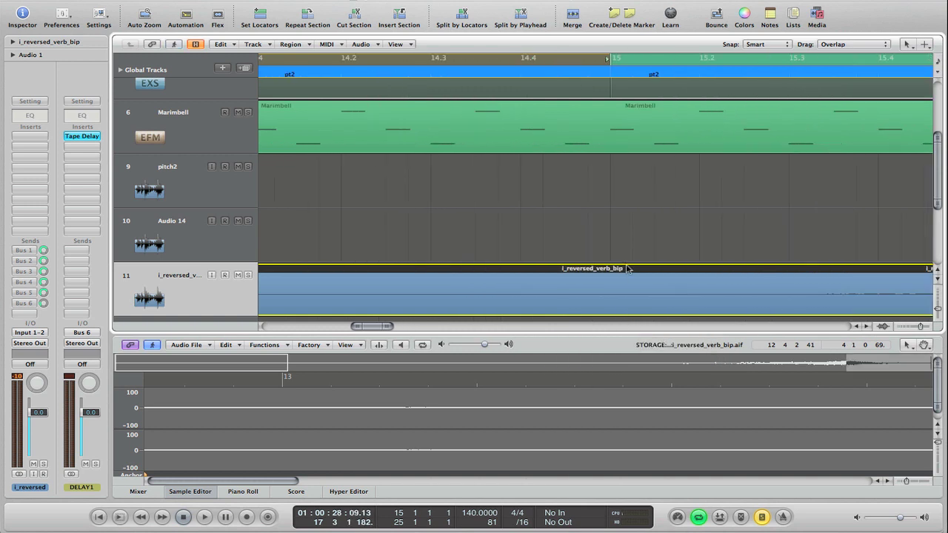
scroll(627, 268, "right", 10)
scroll(626, 264, "left", 2)
key("Escape")
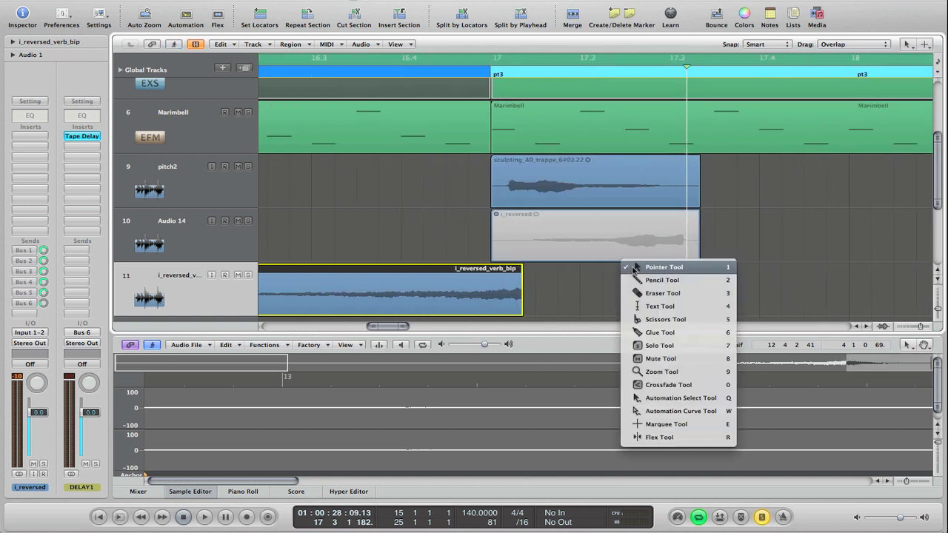
left_click(670, 385)
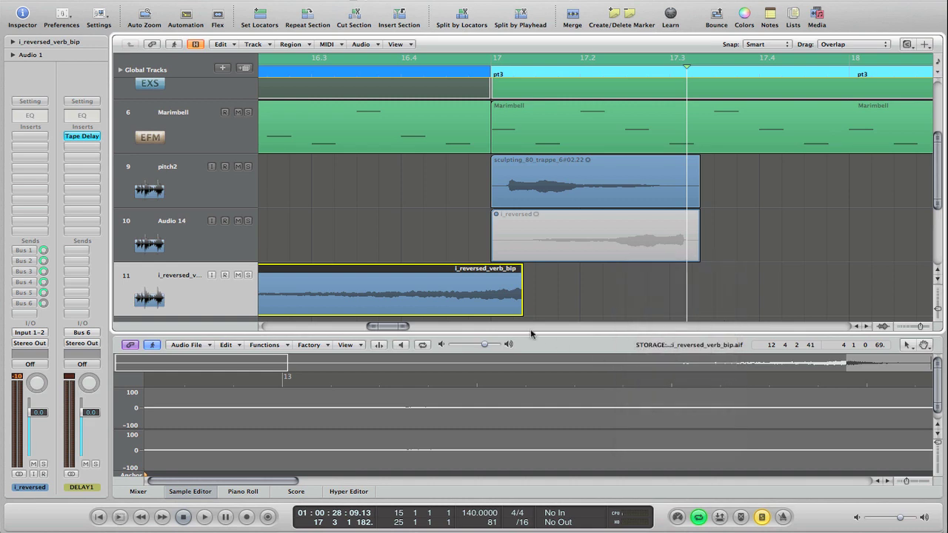
left_click_drag(517, 297, 538, 299)
Move the cycle start to bar 13 and play the arrangement with solo off through the vocal entry.
key("super+Up")
key("super+Up")
key("super+Left")
scroll(536, 299, "left", 5)
key("super+Left")
scroll(537, 299, "left", 3)
left_click_drag(587, 58, 362, 57)
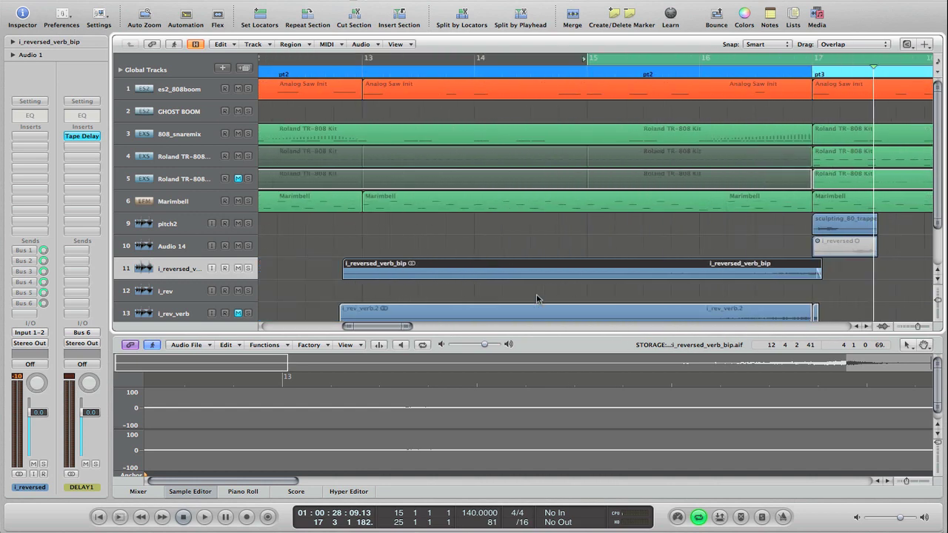
key("space")
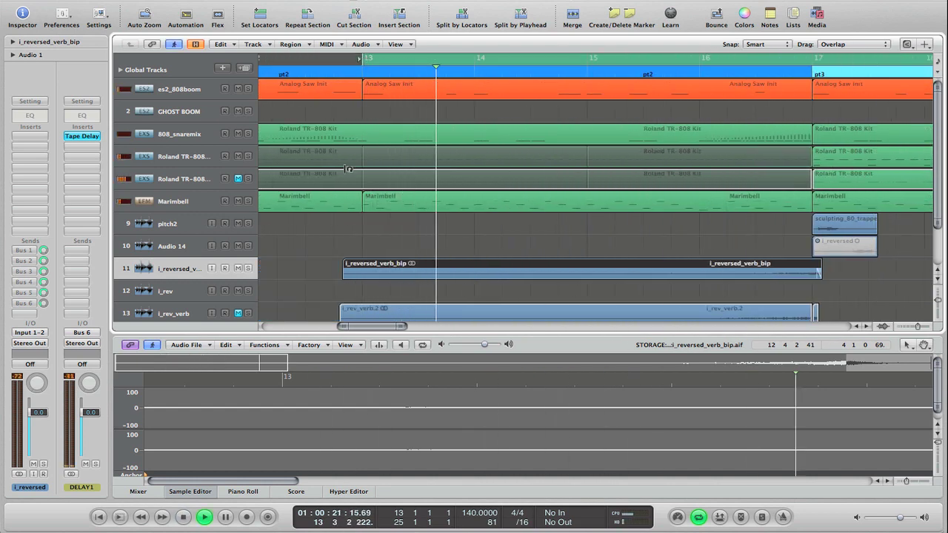
key("super+Left")
key("super+Left")
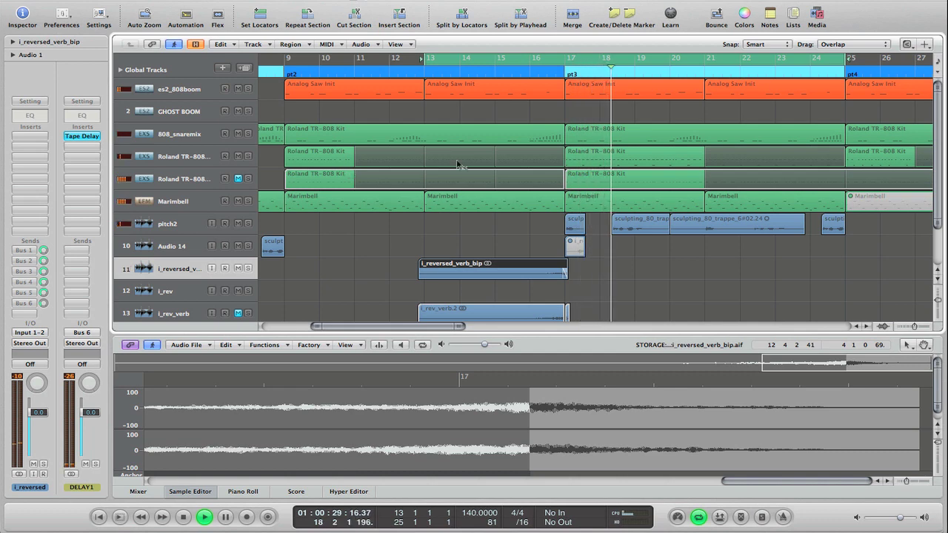
key("space")
Audition the transition from the reversed reverb into the vocal sample around bar 17.
key("super+Right")
key("super+Down")
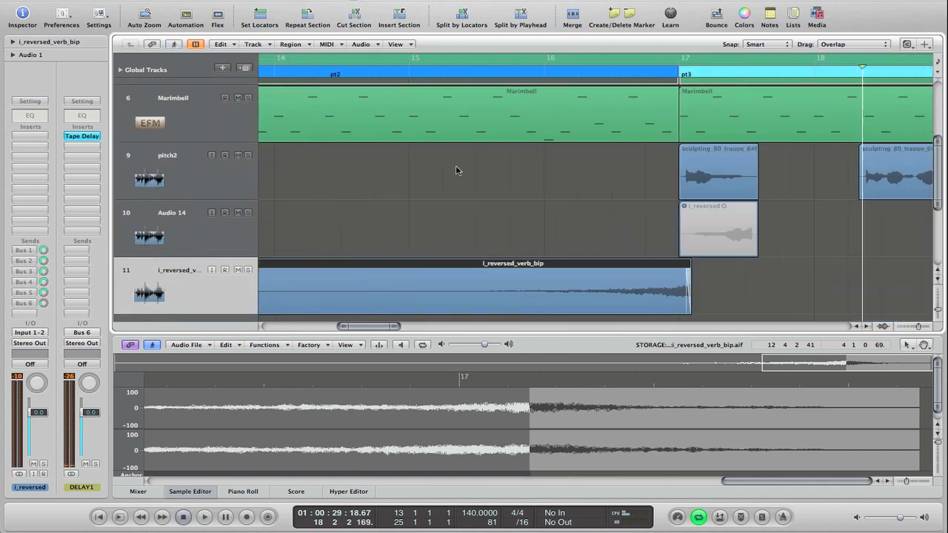
scroll(456, 171, "right", 5)
double_click(405, 71)
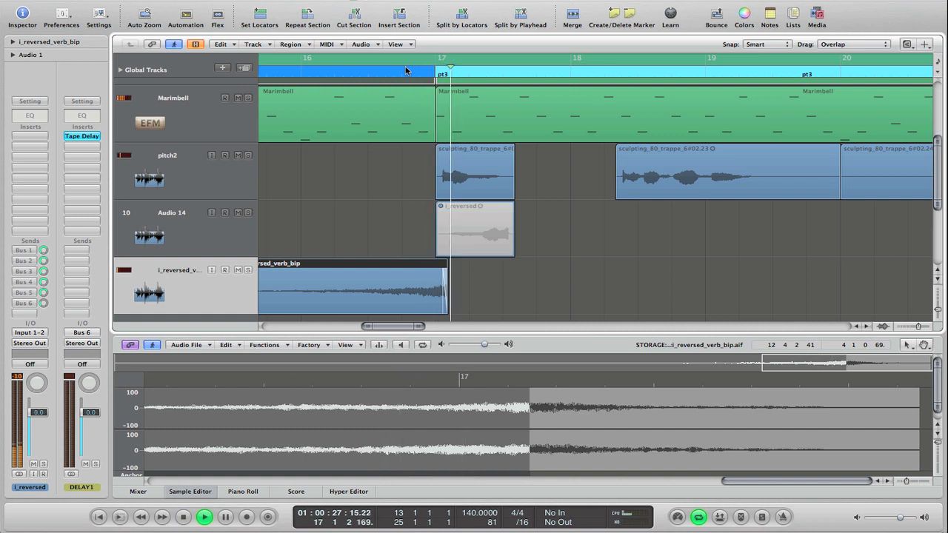
key("space")
Lower the i_reversed_verb_bip track's volume to -9.6 dB and play the transition into bar 17.
key("super+Right")
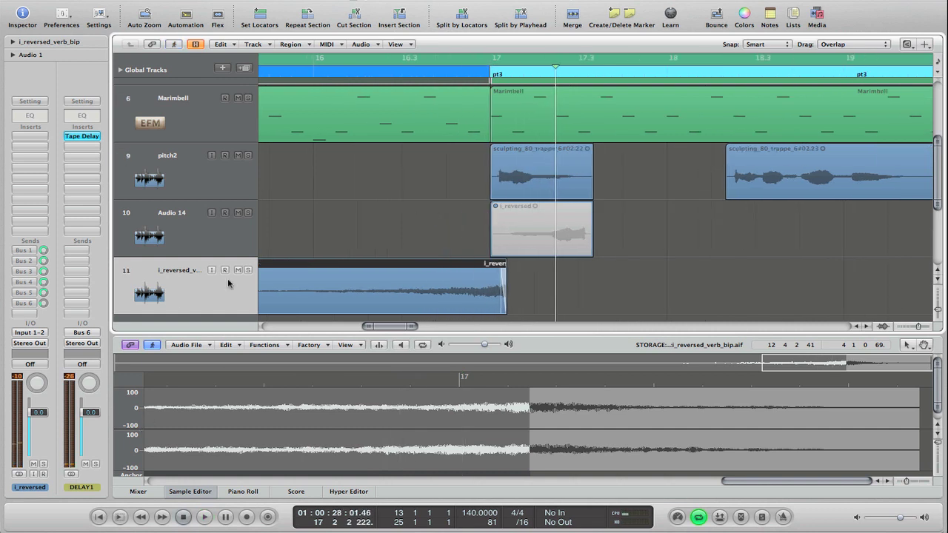
left_click_drag(43, 415, 43, 431)
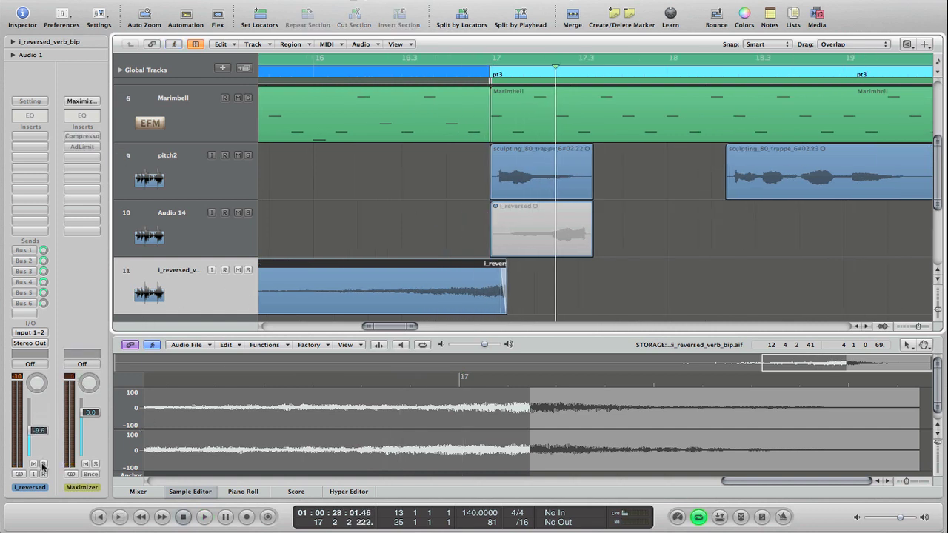
double_click(329, 74)
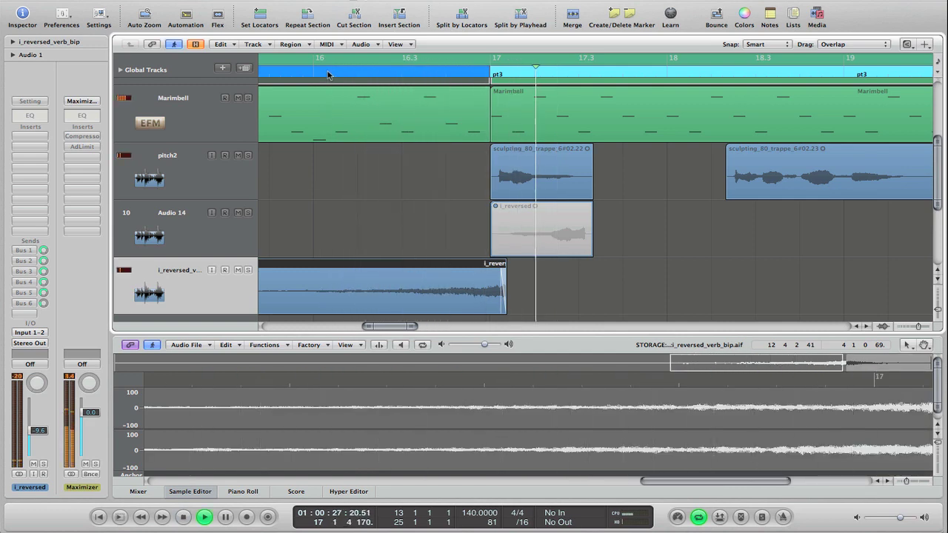
key("space")
Switch back to the Pointer Tool and nudge the i_reversed_verb_bip region slightly earlier, auditioning the transition between moves.
key("super+Up")
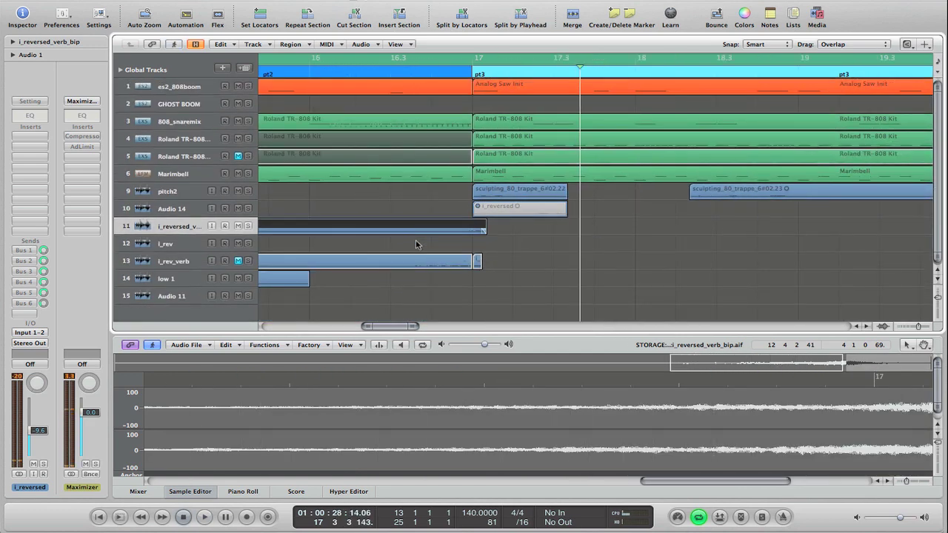
key("super+Down")
key("Escape")
left_click(416, 243)
left_click_drag(420, 226, 416, 227)
left_click(417, 76)
key("space")
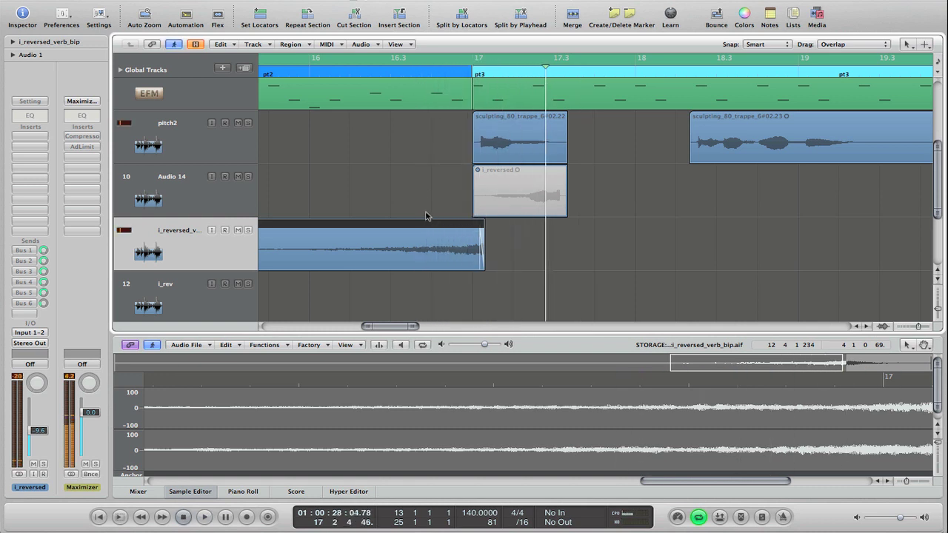
left_click_drag(428, 226, 425, 226)
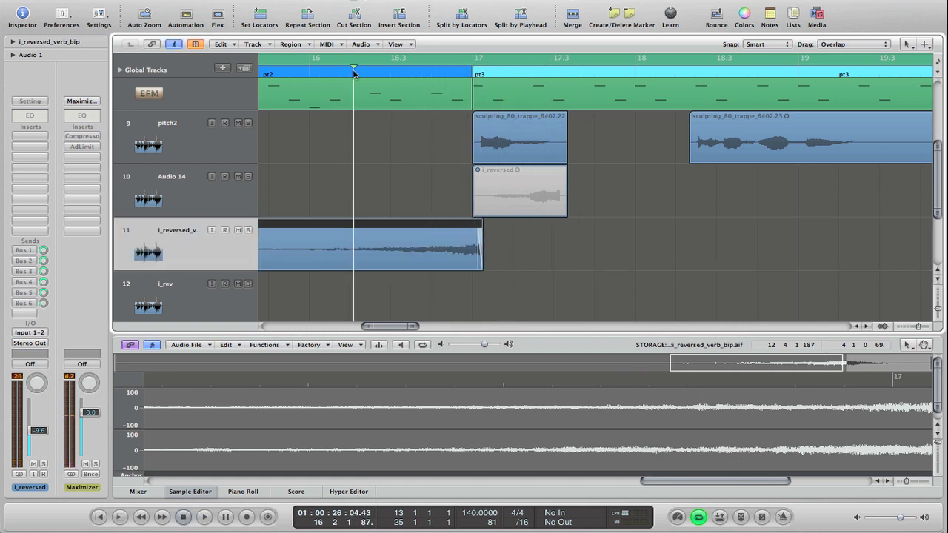
Play the passage just before bar 17, and the full build-up from bar 13, to check the reverb's timing.
key("space")
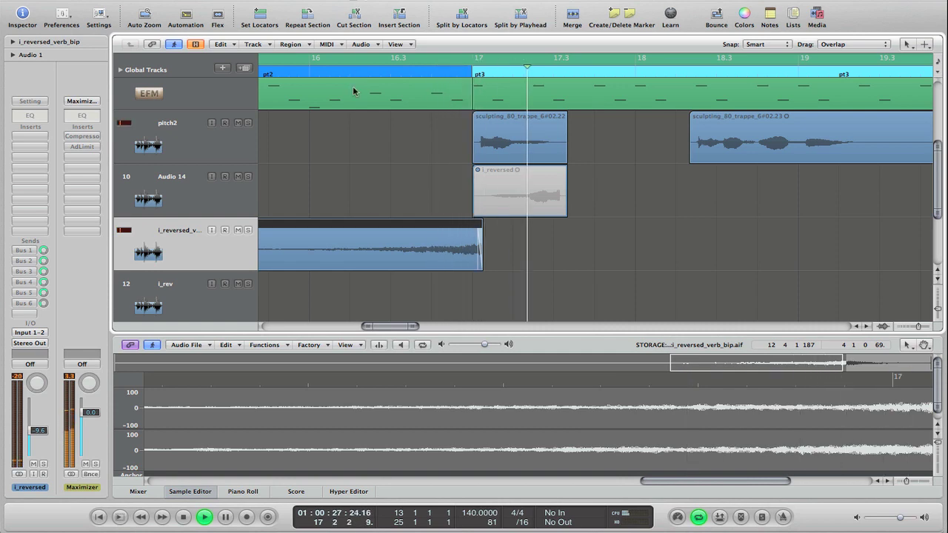
key("space")
key("super+Up")
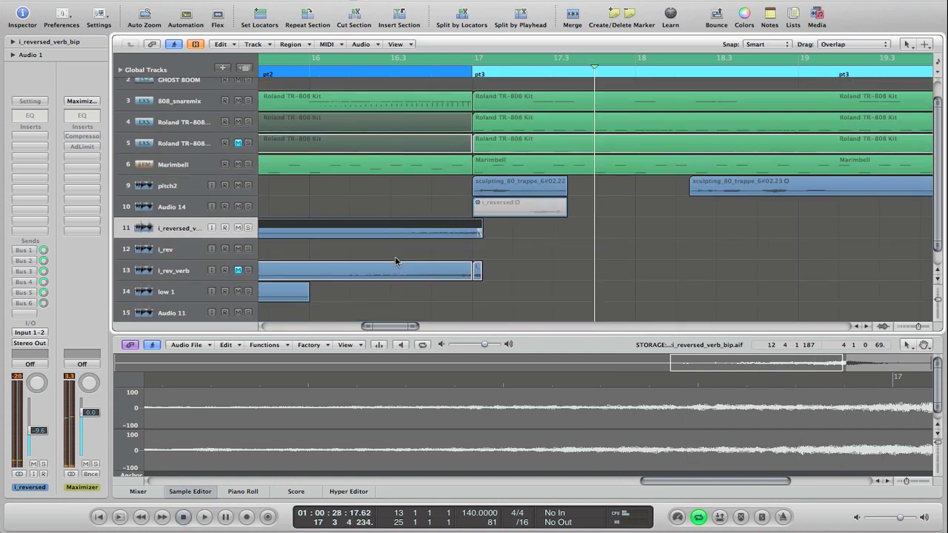
key("super+Left")
key("space")
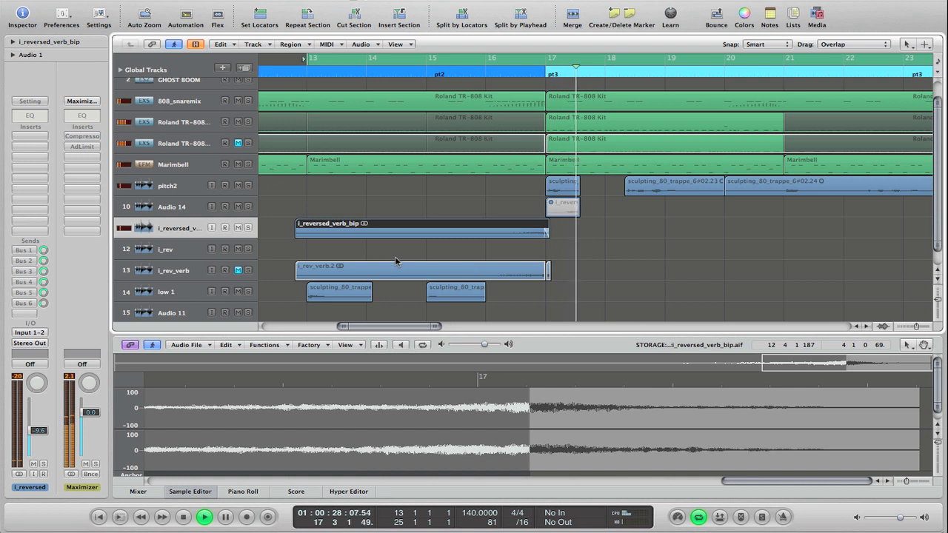
key("space")
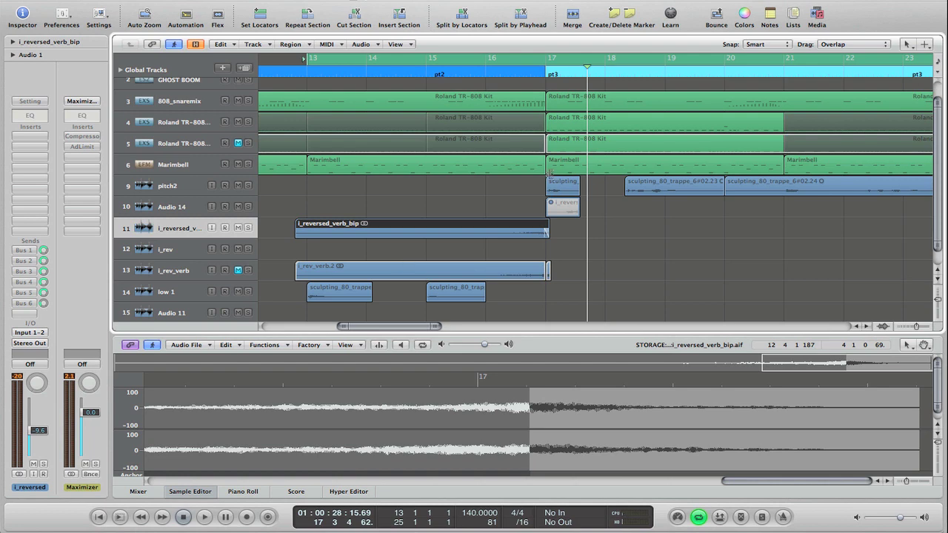
Select the four vocal regions on the pitch2 track between bars 17 and 25 and clear the selection.
key("super+Left")
left_click_drag(396, 197, 754, 189)
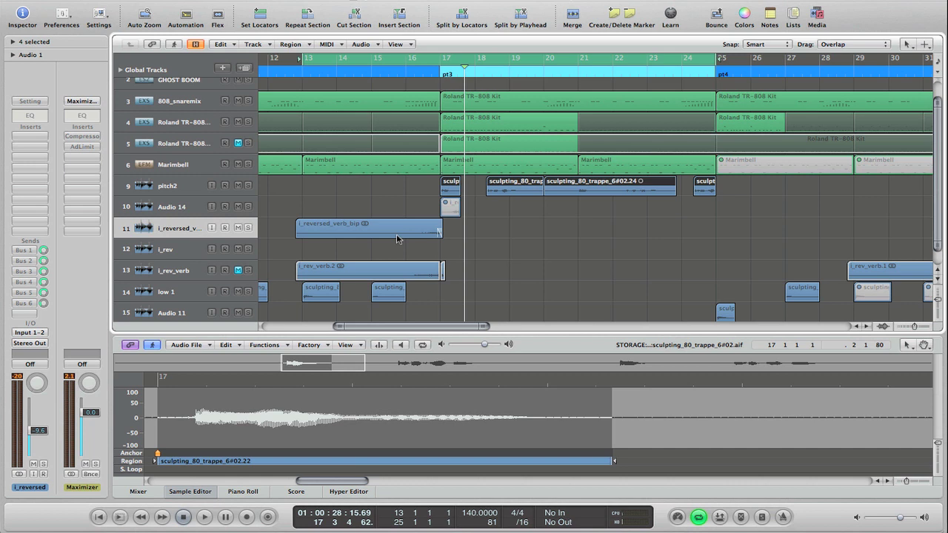
left_click(483, 216)
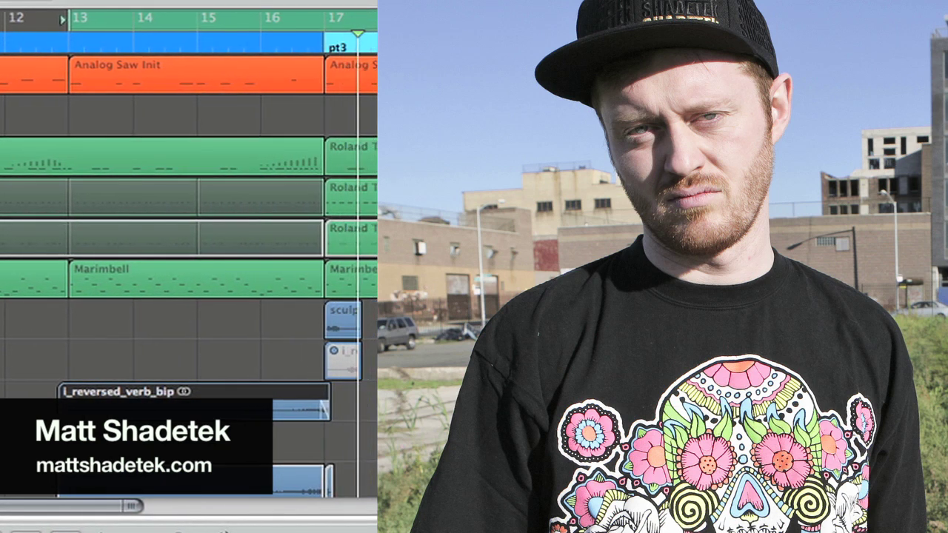
key("ctrl+Right")
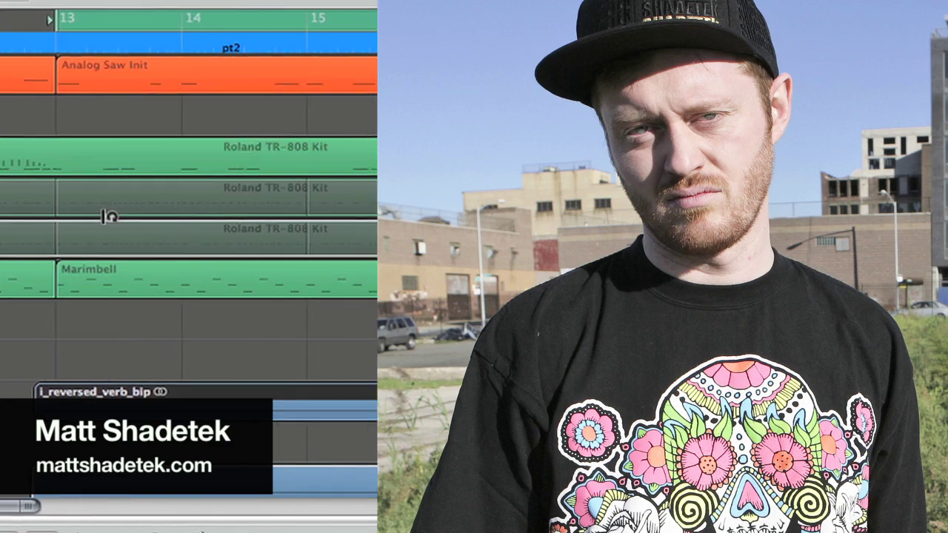
scroll(104, 217, "down", 3)
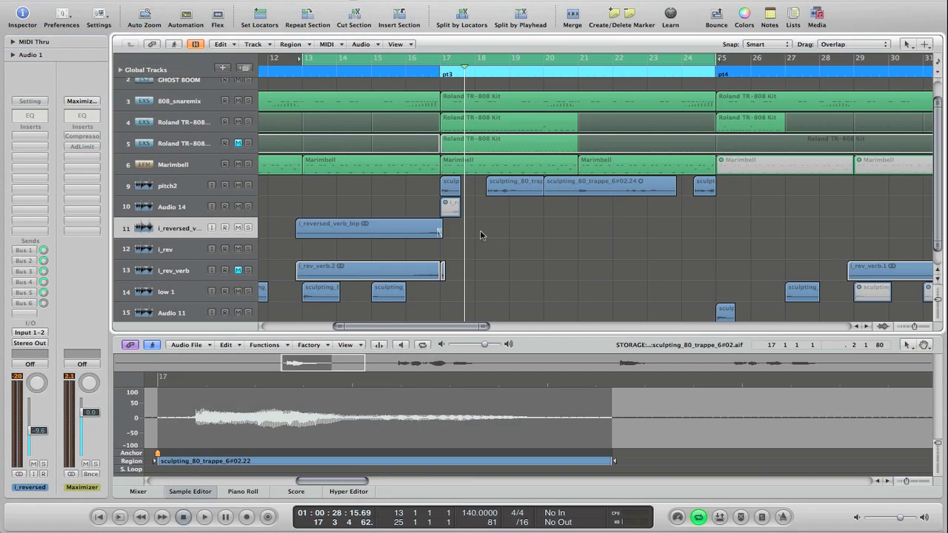